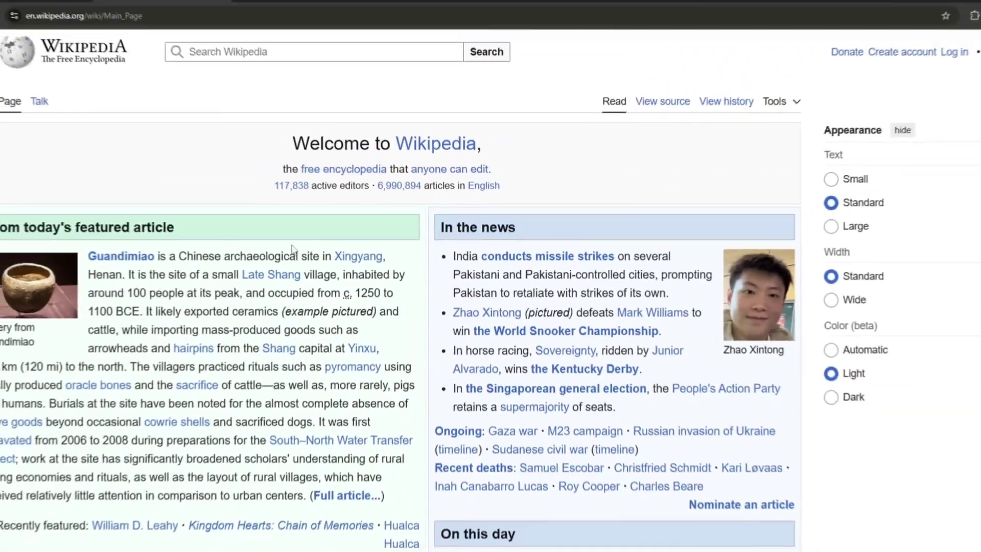
- Browse the Lists of wars page and open List of wars: 1945–1989
scroll(303, 250, "down", 10)
scroll(303, 248, "down", 15)
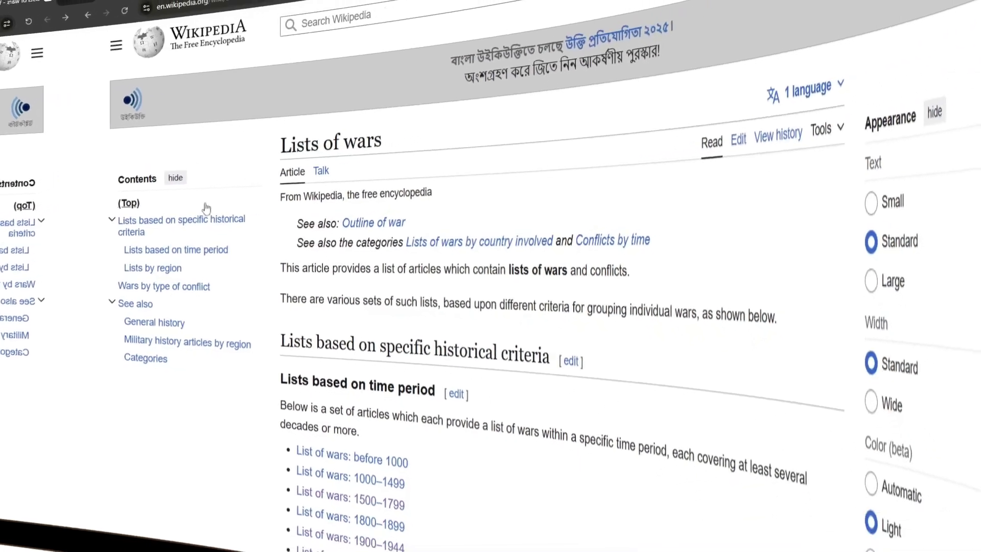
scroll(206, 208, "down", 5)
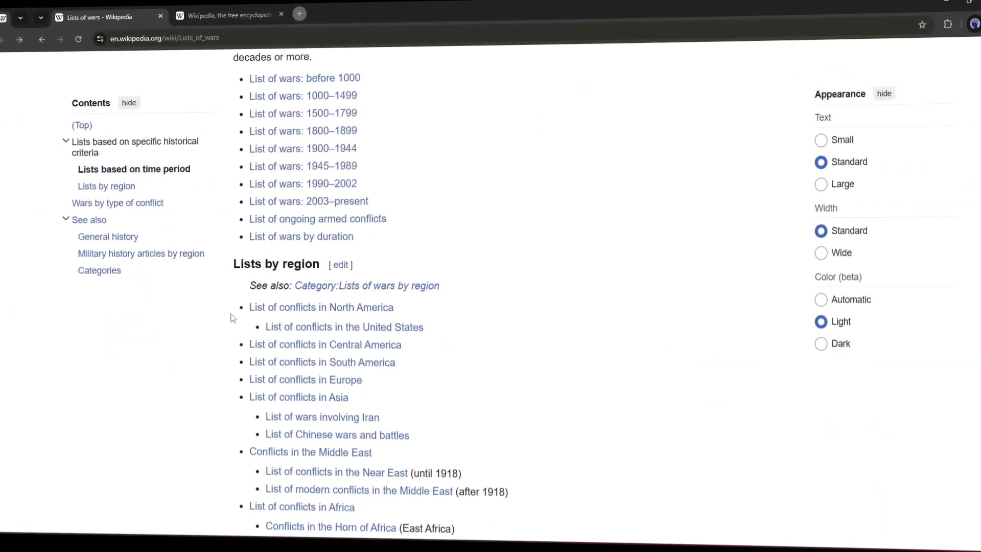
scroll(224, 321, "down", 20)
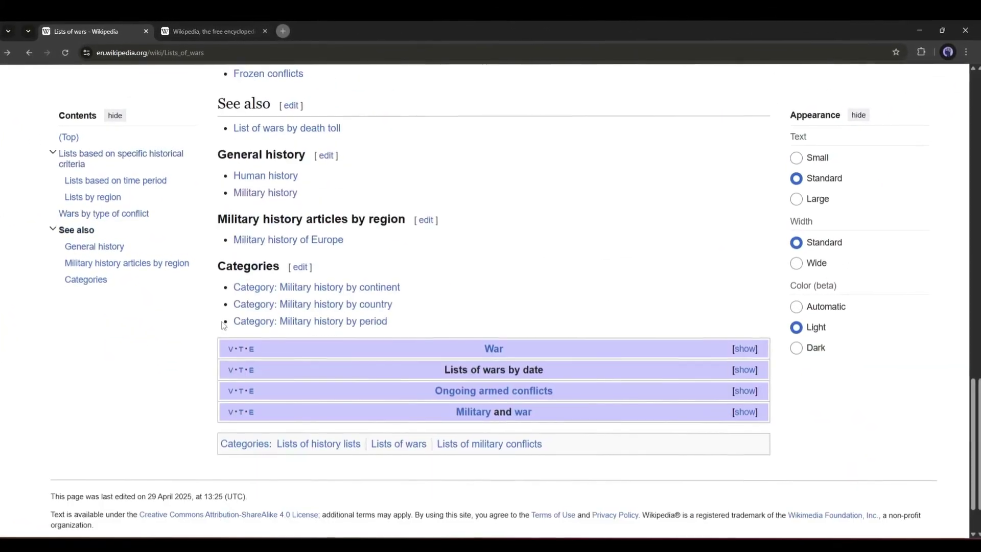
scroll(224, 321, "up", 15)
scroll(223, 325, "up", 15)
scroll(245, 322, "down", 3)
left_click(276, 324)
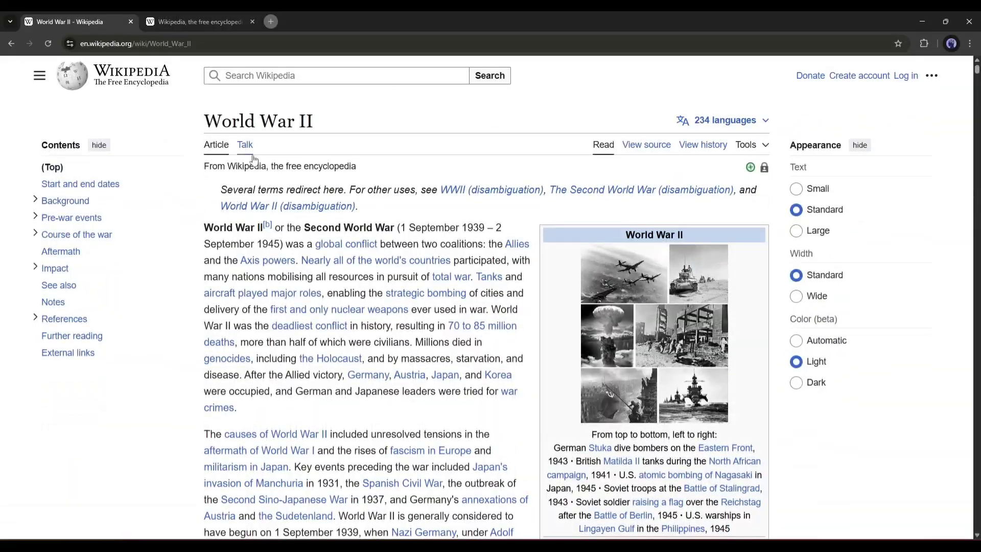
- Scroll through the List of wars: 1945–1989 page
scroll(254, 159, "down", 15)
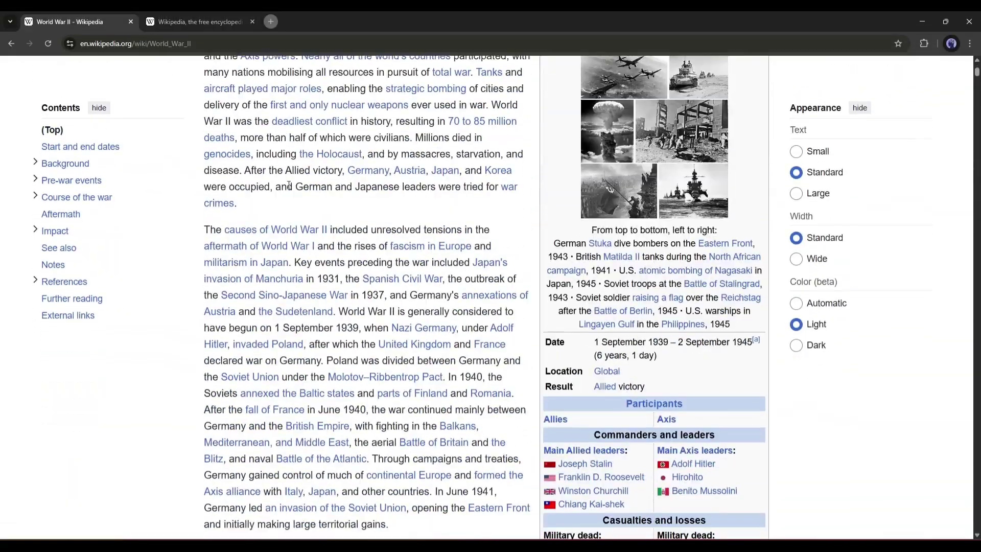
scroll(289, 190, "up", 11)
scroll(290, 190, "up", 5)
scroll(291, 189, "down", 20)
scroll(295, 189, "down", 4)
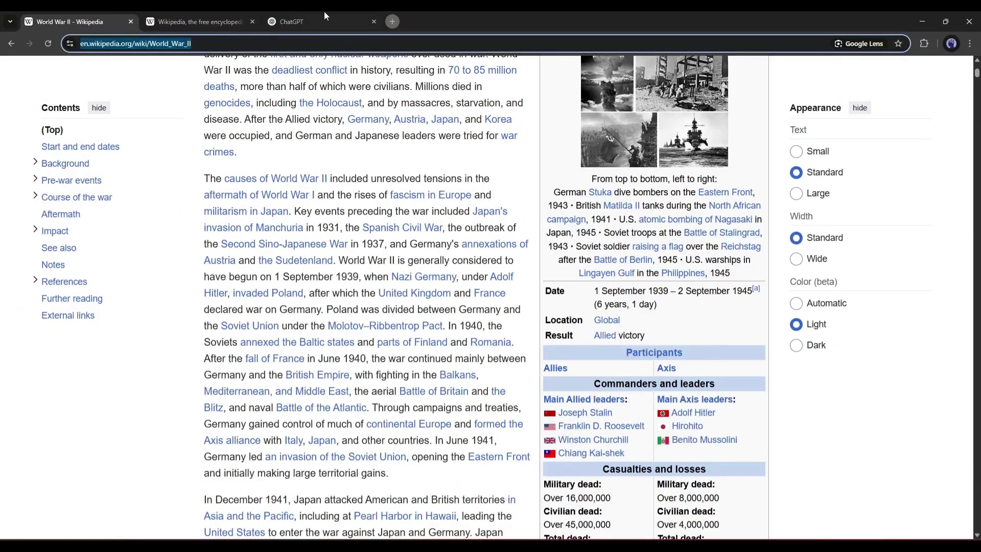
- Ask ChatGPT for an engaging short video script from the pasted World War II article URL
left_click(324, 12)
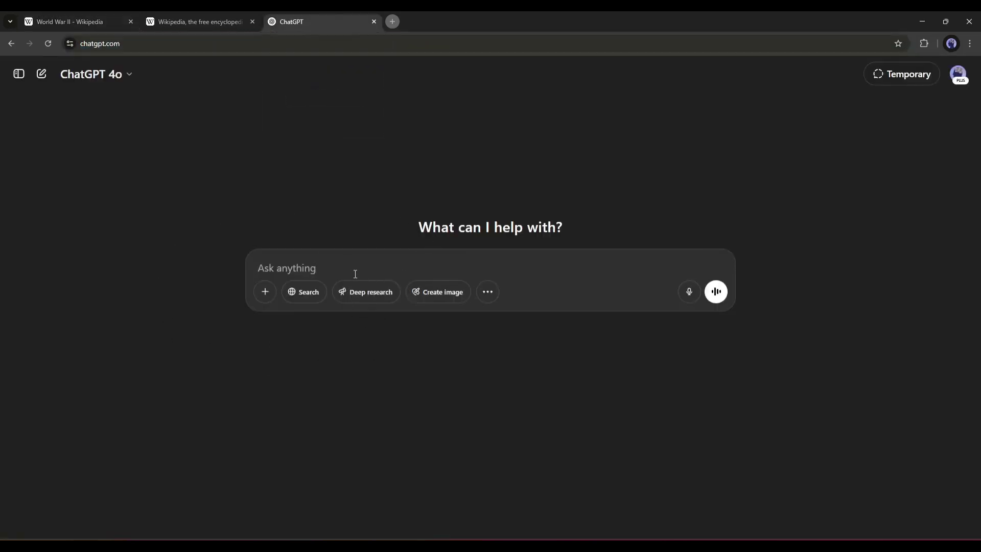
type("Write an engaging short video script")
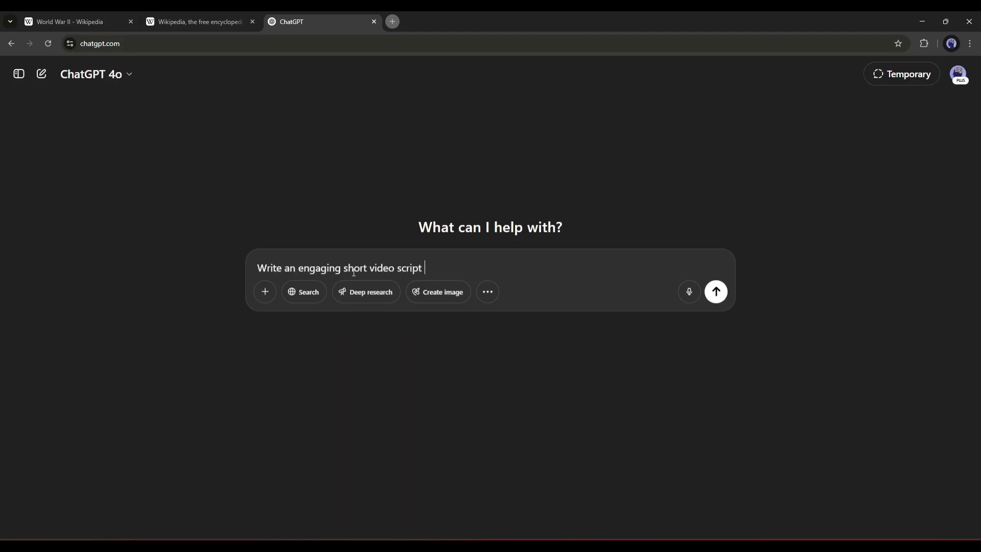
type(" from this:")
type("https://en.wikipedia.org/wiki/World_War_II")
type(".")
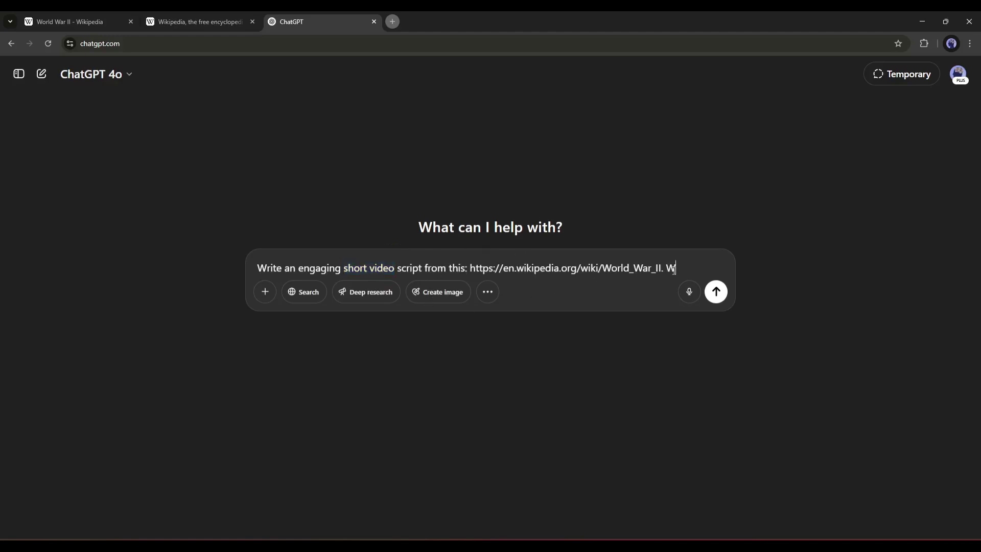
type("Write the scriopt in")
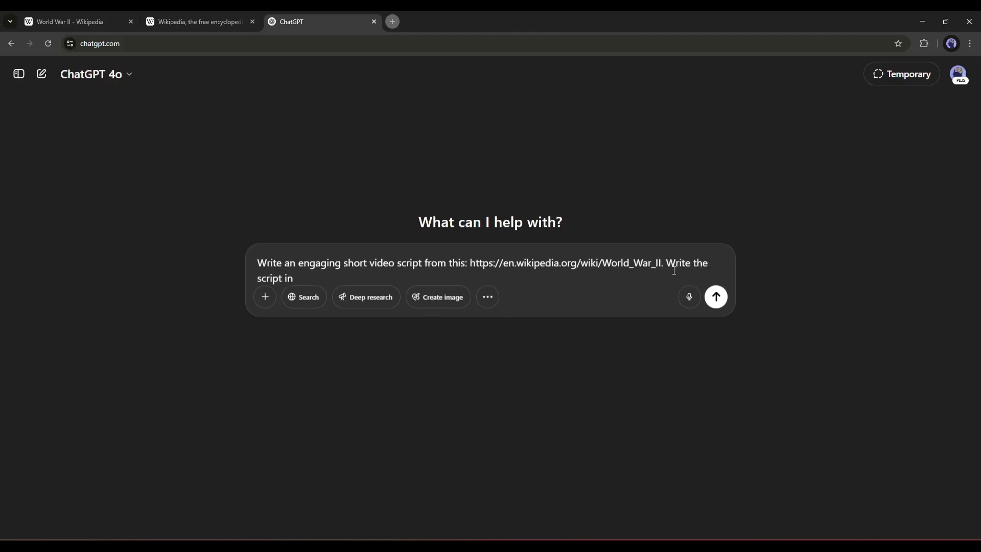
type(".")
key("Return")
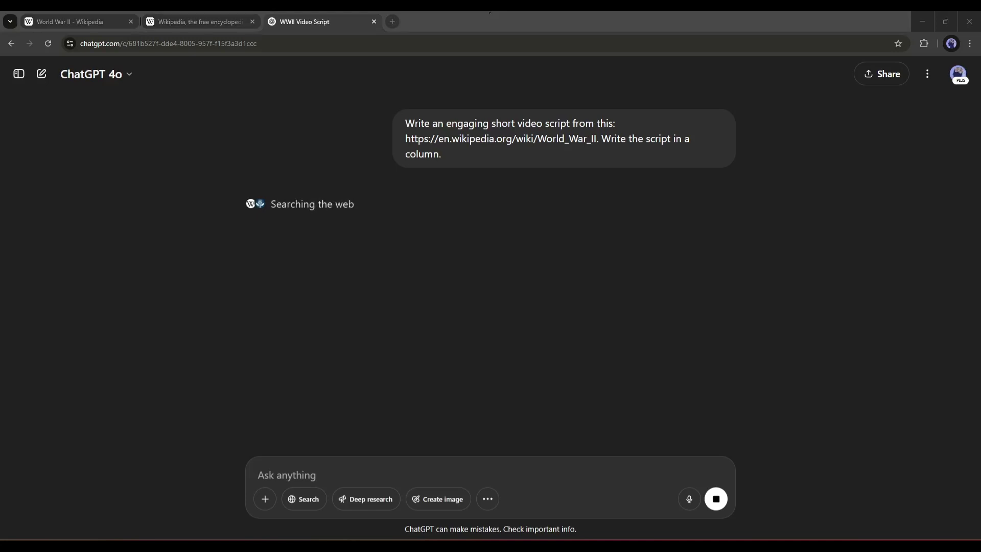
- Review the 'World War II: A Global Conflict' scene and narration table in ChatGPT's reply
left_click(352, 341)
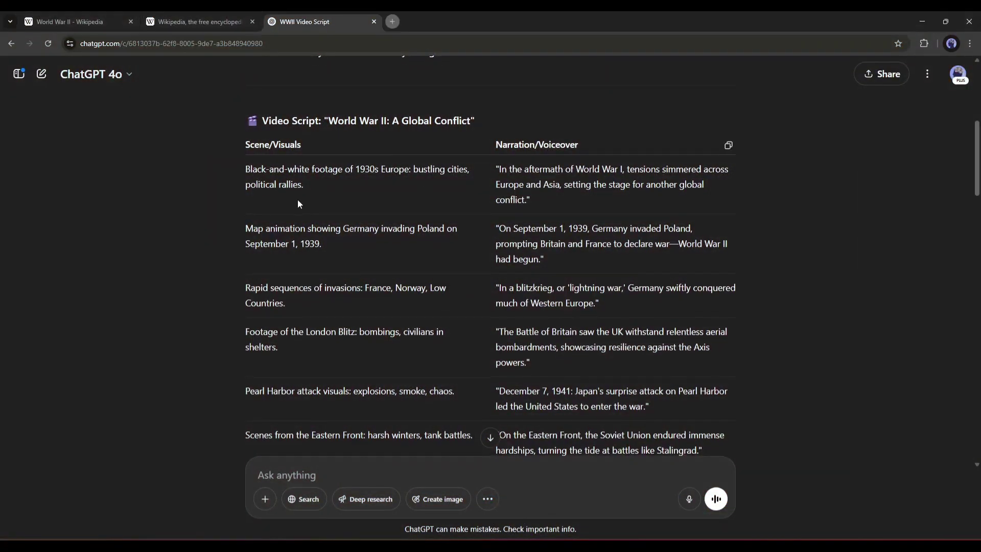
scroll(299, 203, "down", 5)
scroll(299, 203, "up", 1)
scroll(299, 204, "down", 2)
scroll(299, 200, "down", 1)
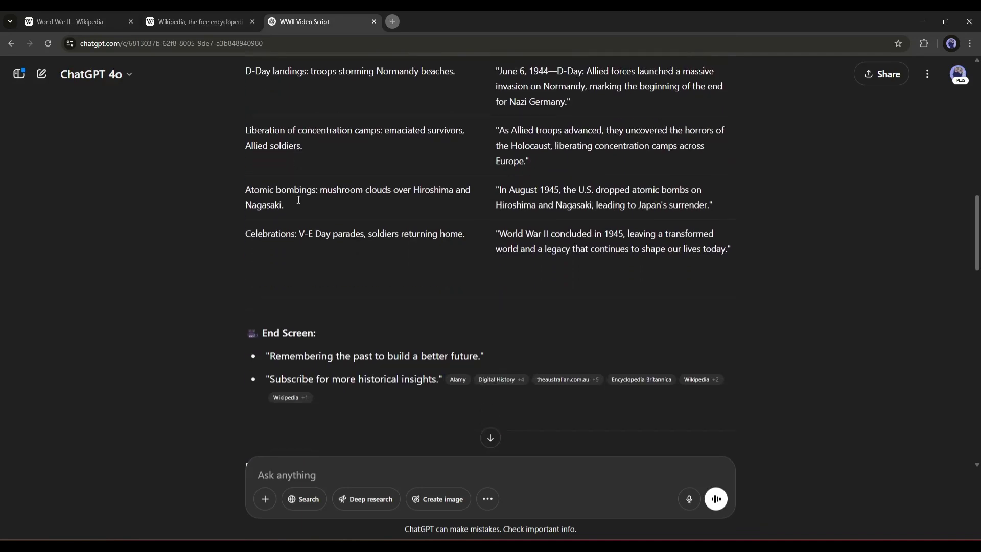
scroll(298, 199, "up", 8)
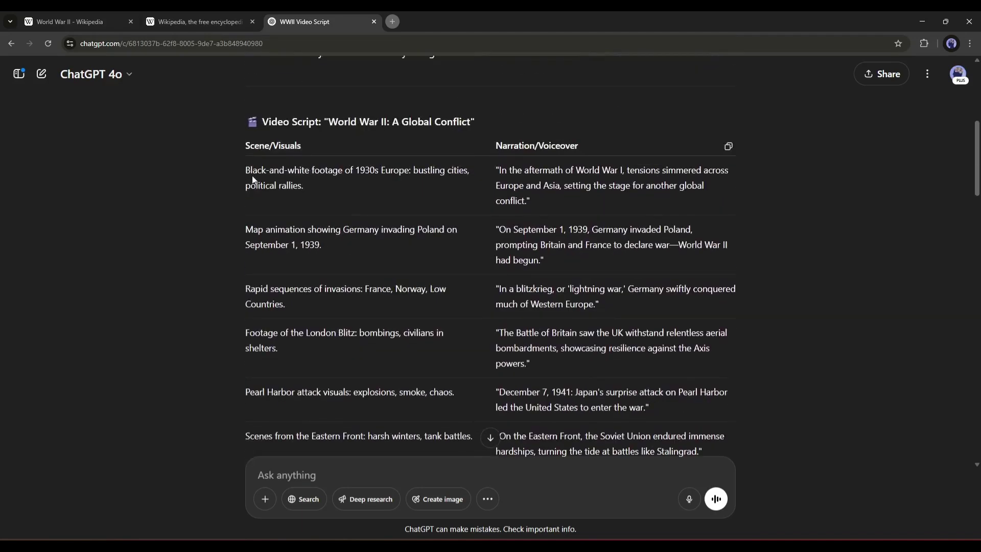
triple_click(252, 180)
left_click(256, 260)
scroll(340, 348, "down", 3)
scroll(449, 308, "up", 3)
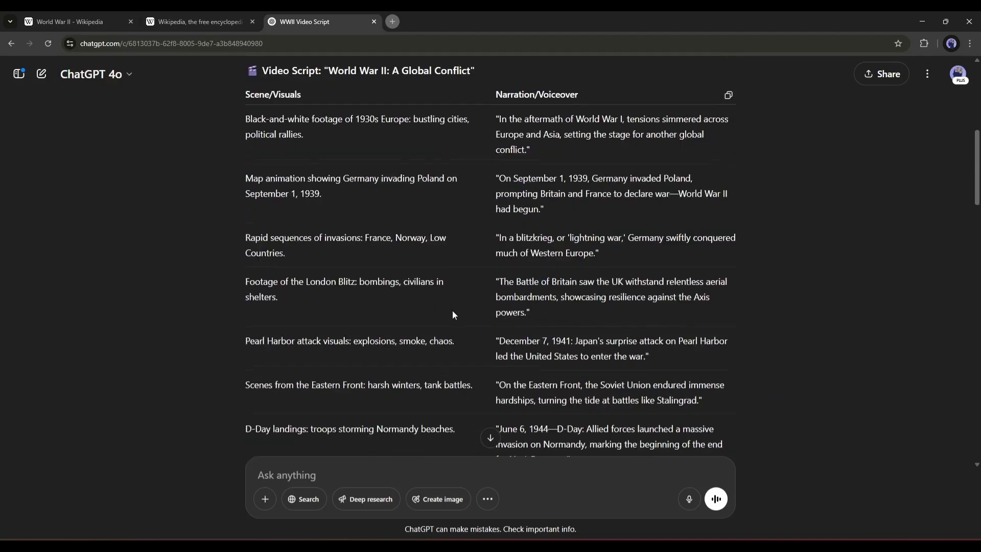
scroll(448, 244, "down", 6)
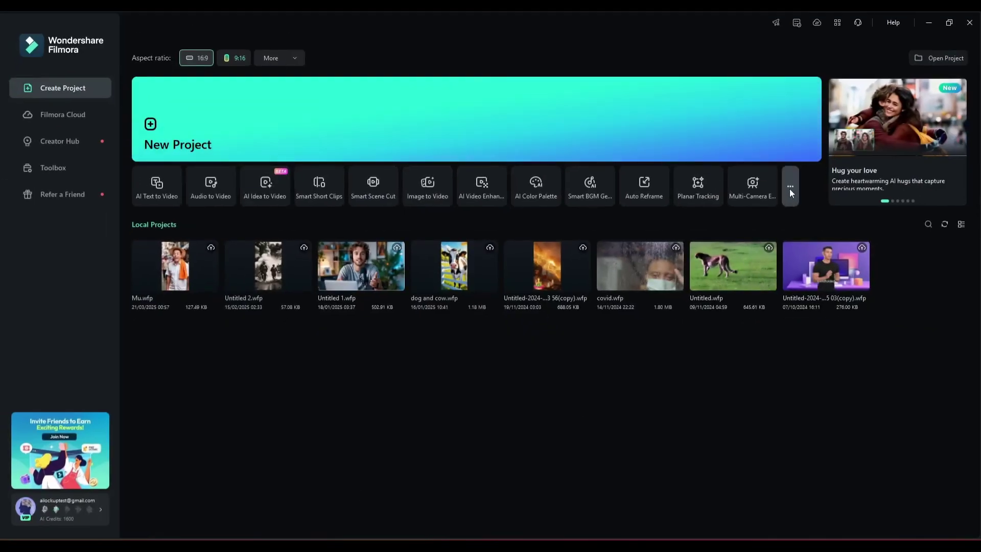
- Launch the AI Text to Video tool from Filmora's Toolbox
left_click(790, 187)
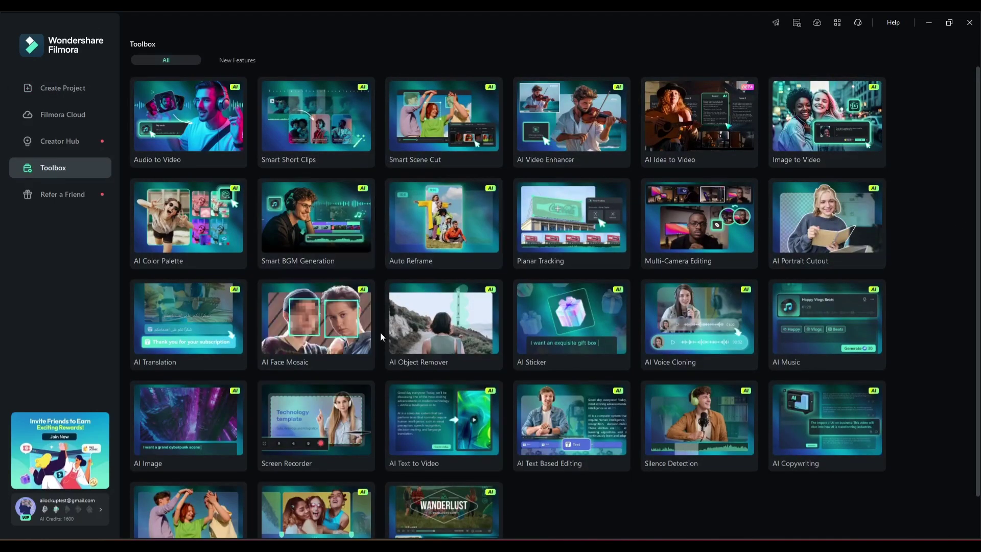
scroll(425, 399, "down", 2)
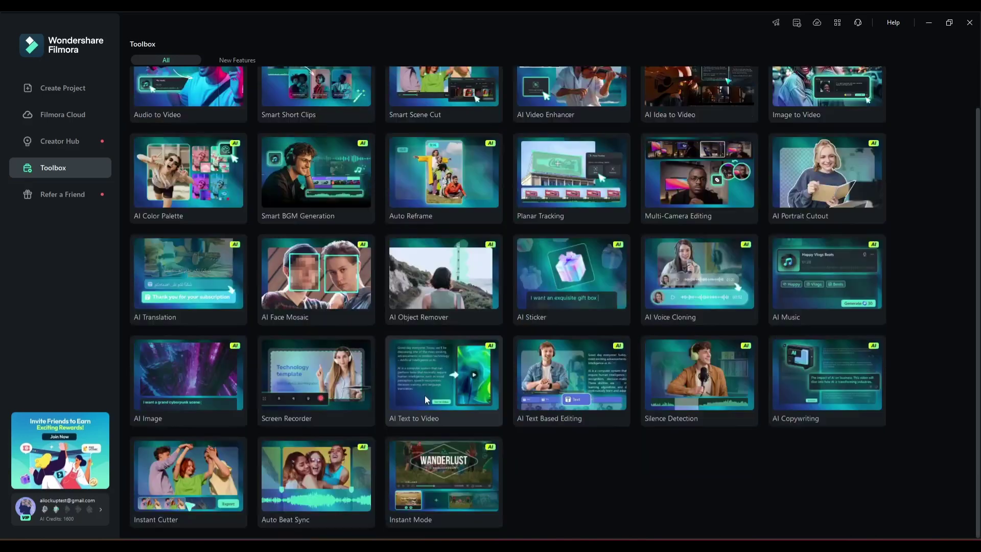
left_click(425, 398)
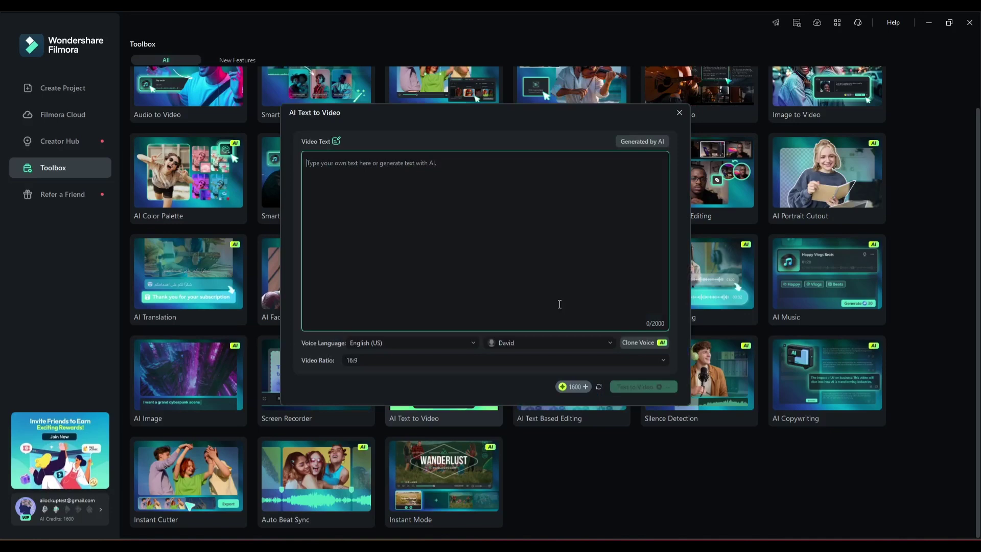
- Copy the first three narration lines from the ChatGPT script into the video text box
key("alt+Tab")
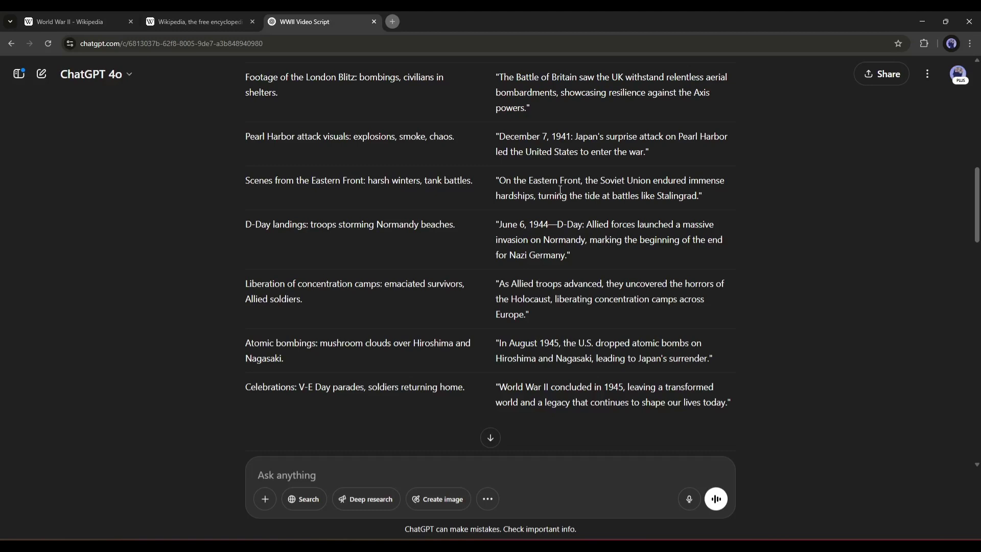
scroll(560, 190, "up", 7)
left_click_drag(498, 272, 523, 305)
key("ctrl+c")
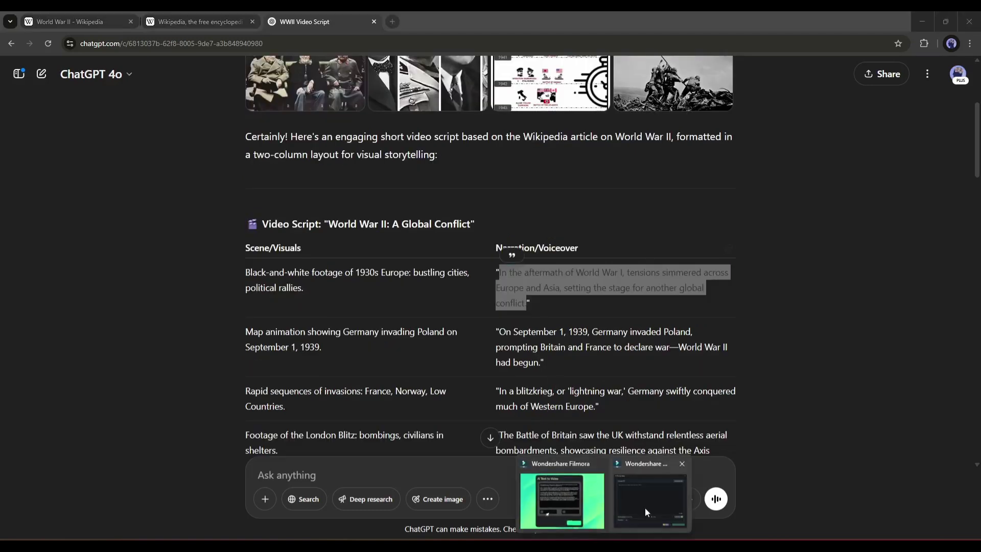
left_click(560, 491)
key("ctrl+v")
left_click_drag(499, 332, 541, 363)
key("ctrl+c")
key("alt+Tab")
key("ctrl+v")
key("alt+Tab")
scroll(560, 255, "down", 4)
left_click_drag(499, 278, 648, 295)
key("ctrl+c")
key("alt+Tab")
key("ctrl+v")
- Add the remaining narration lines, from 'As Allied troops advanced' onward, to the video text
key("alt+Tab")
scroll(560, 256, "down", 2)
left_click_drag(499, 335, 526, 366)
key("ctrl+c")
key("alt+Tab")
key("ctrl+v")
key("alt+Tab")
scroll(560, 255, "down", 5)
left_click_drag(270, 379, 511, 379)
key("ctrl+c")
key("alt+Tab")
key("ctrl+v")
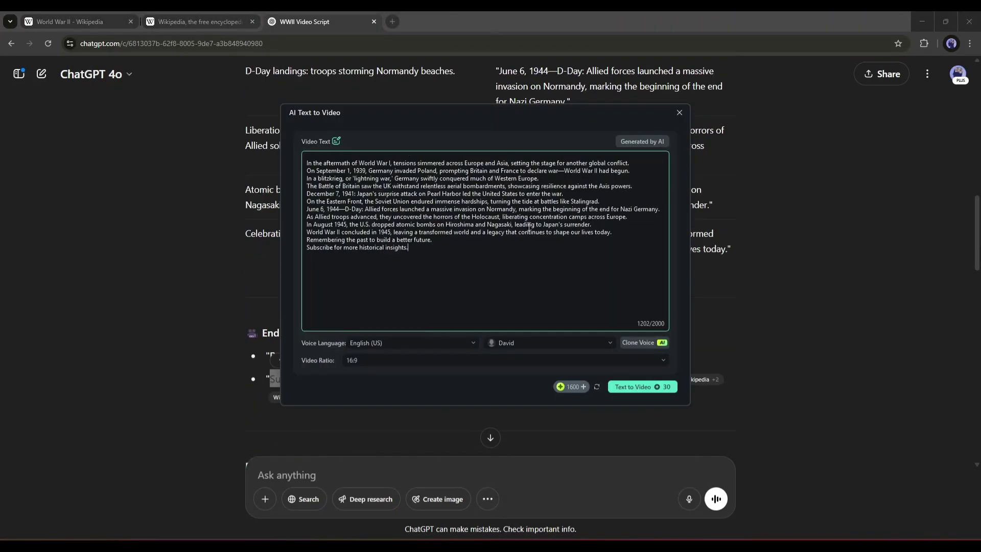
- Keep English (US) as the voice language and Jason as the narrator voice
left_click(397, 342)
scroll(393, 446, "down", 2)
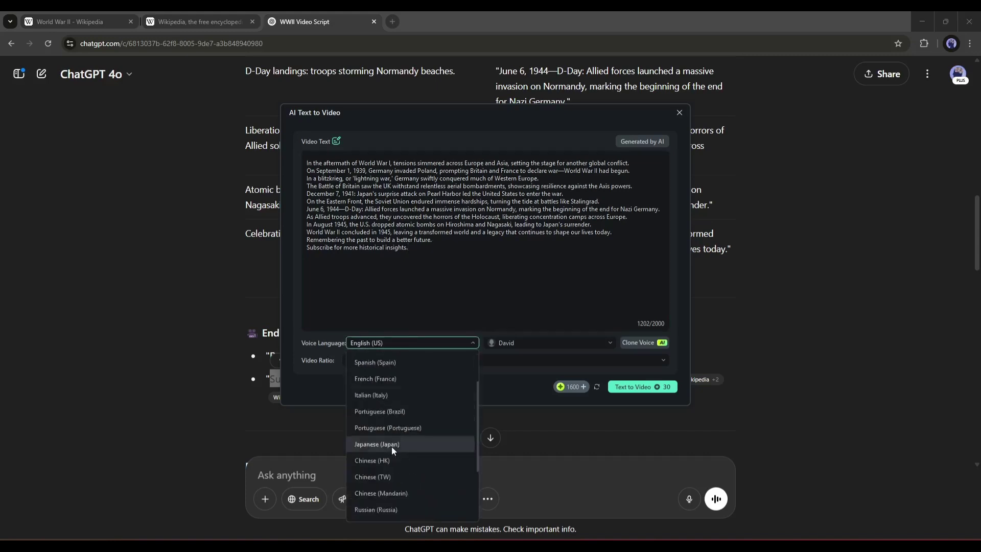
scroll(394, 444, "up", 2)
left_click(401, 358)
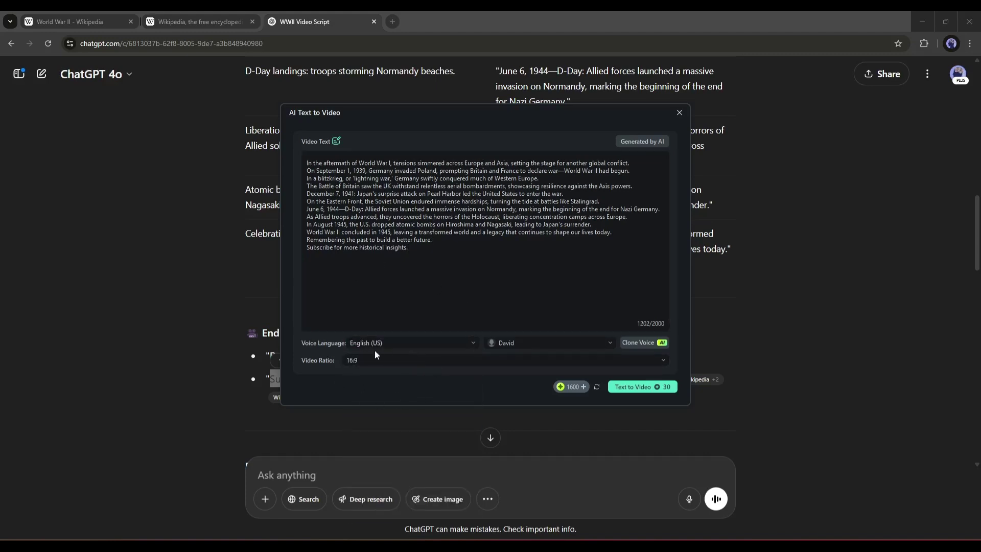
left_click(532, 344)
scroll(532, 398, "down", 2)
scroll(528, 427, "up", 2)
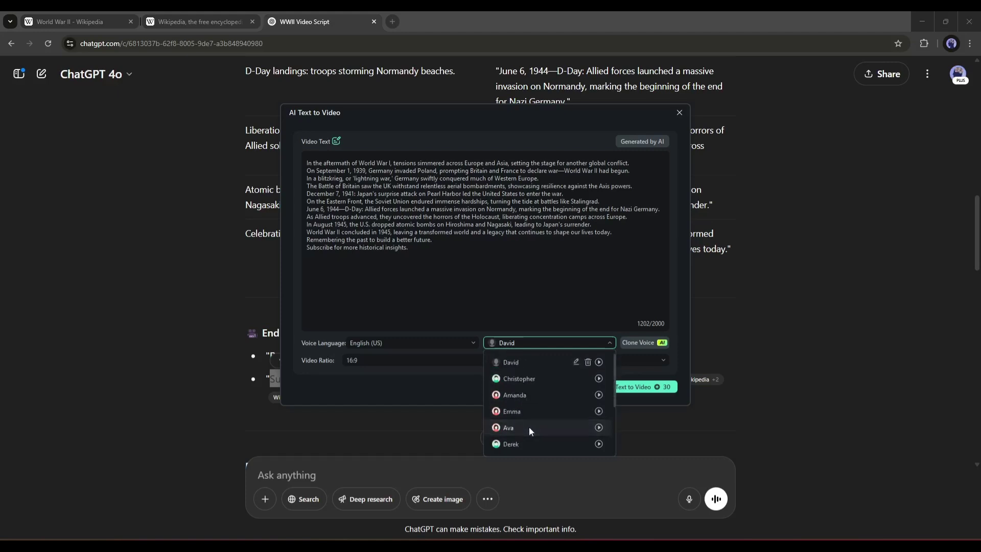
left_click(588, 378)
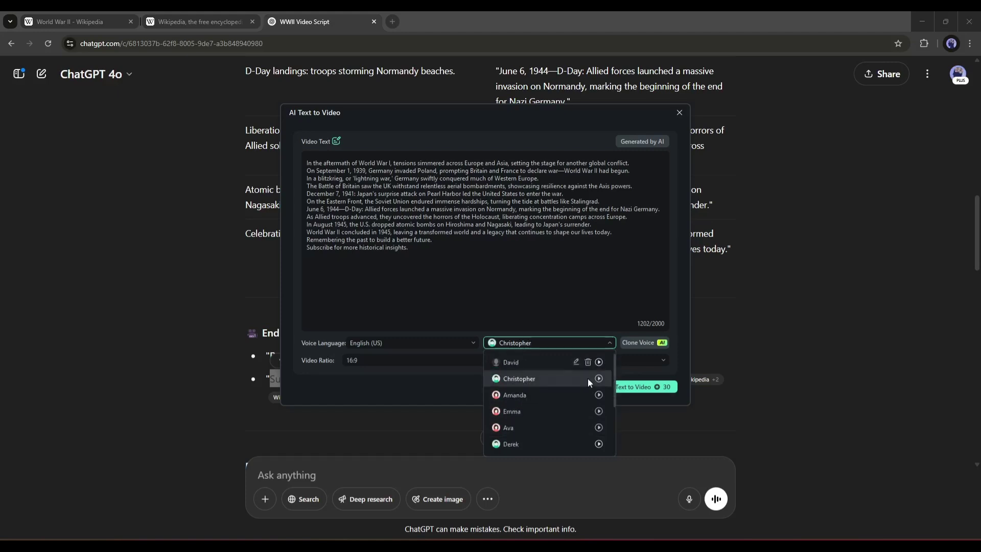
left_click(643, 343)
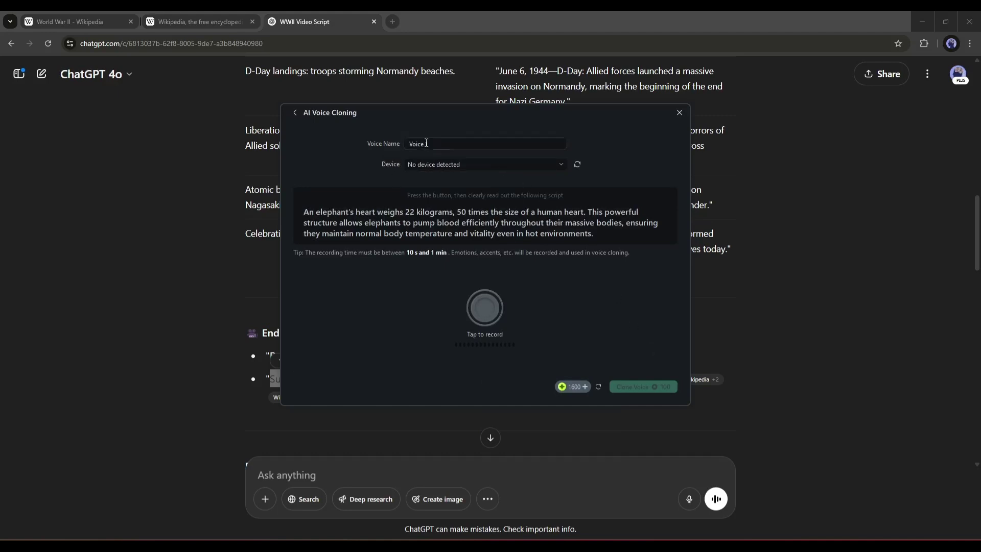
left_click(679, 112)
left_click(551, 344)
scroll(536, 429, "down", 2)
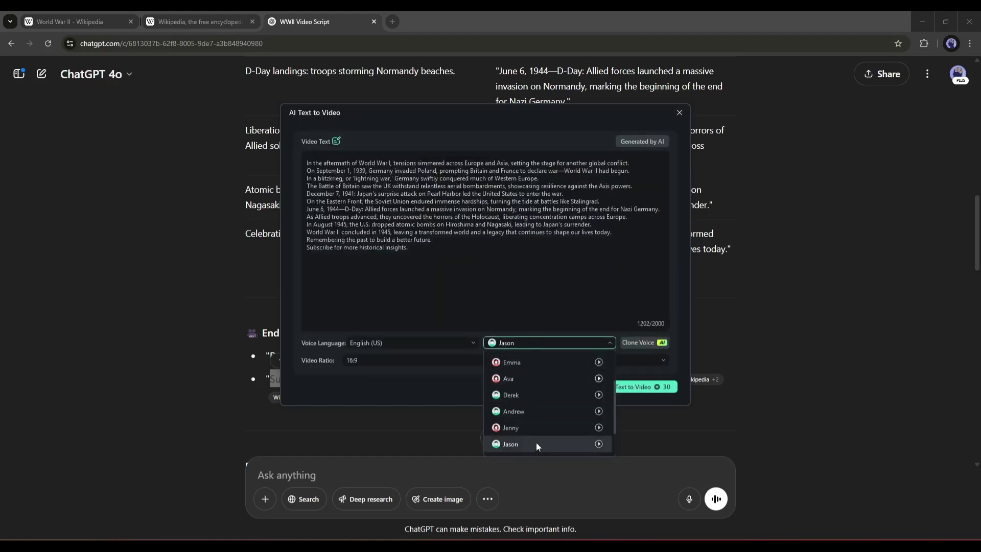
left_click(538, 311)
- Set the video ratio to 9:16 and generate the video from the script
left_click(380, 361)
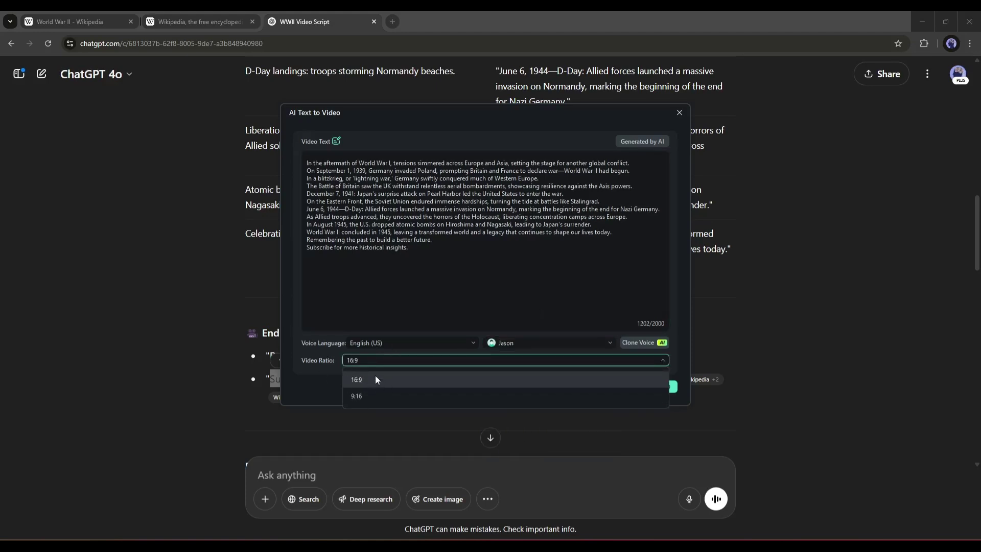
left_click(376, 378)
left_click(376, 361)
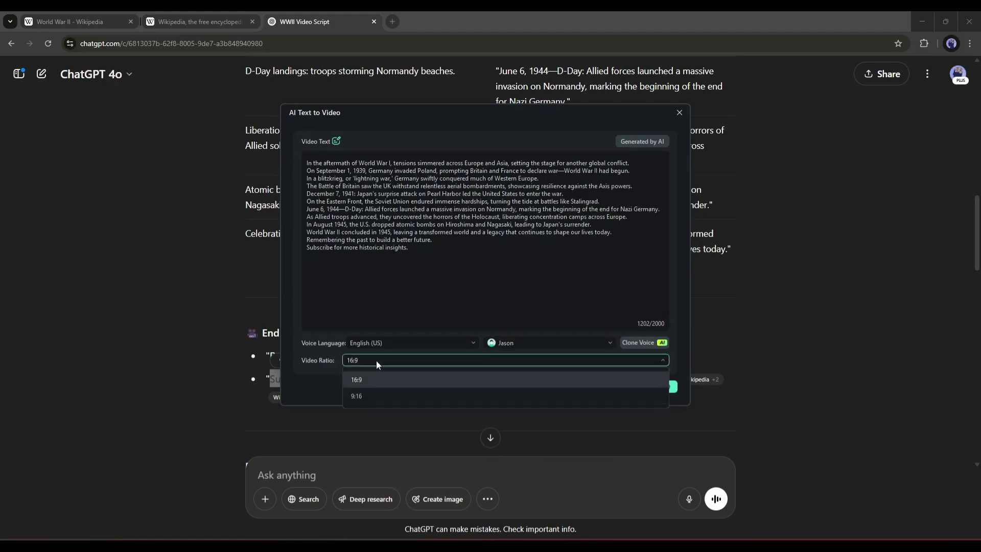
left_click(376, 400)
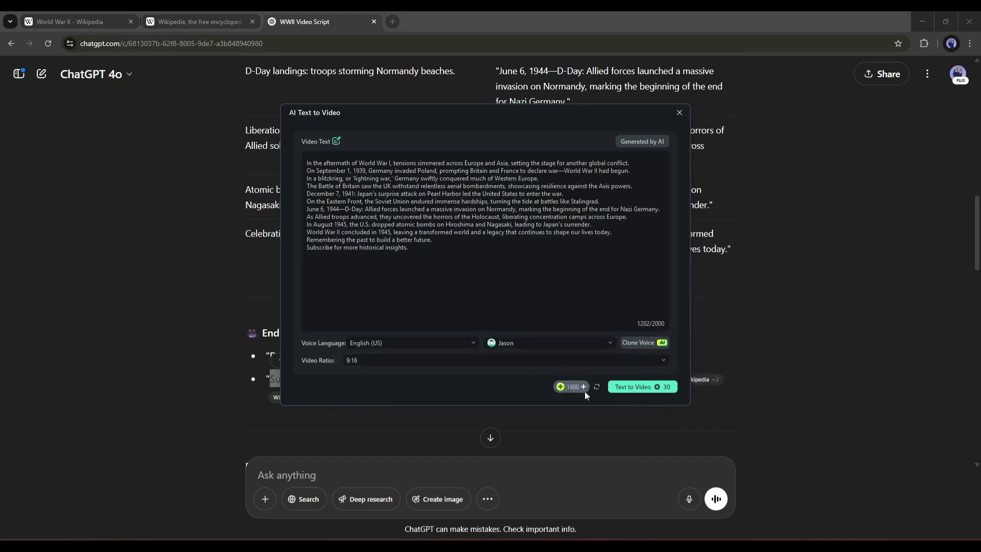
left_click(647, 389)
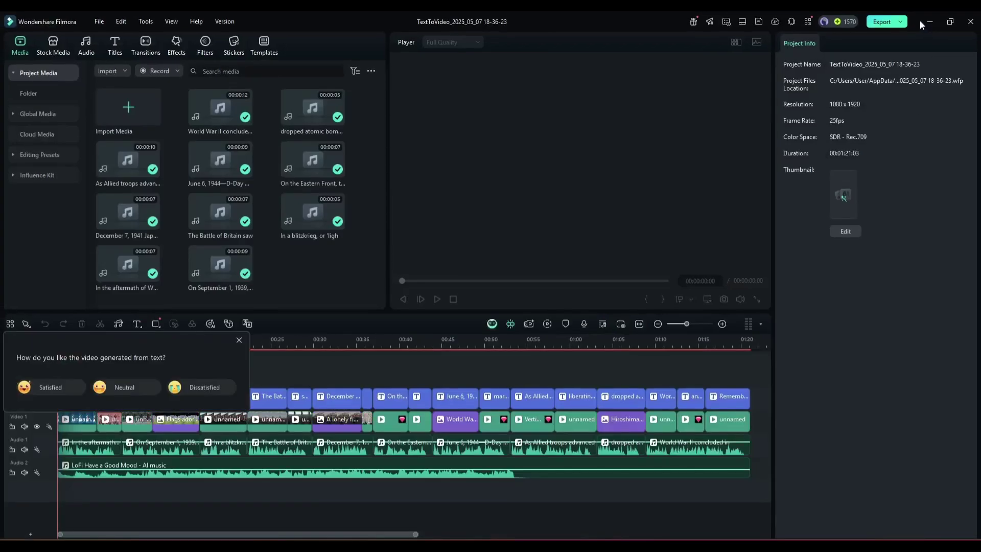
- Dismiss the feedback prompt and preview the generated video from about eight seconds
left_click(239, 340)
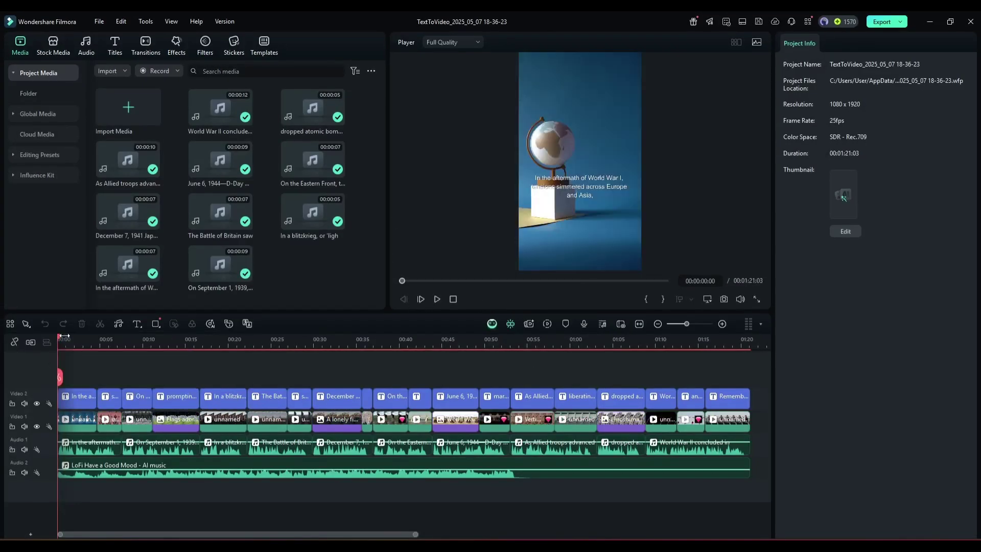
left_click_drag(73, 342, 60, 365)
left_click(439, 301)
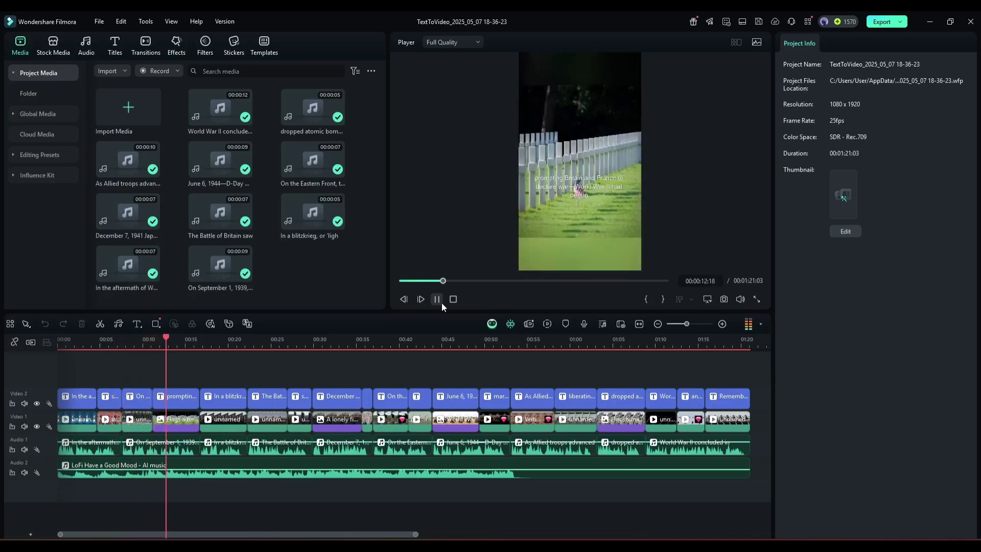
key("space")
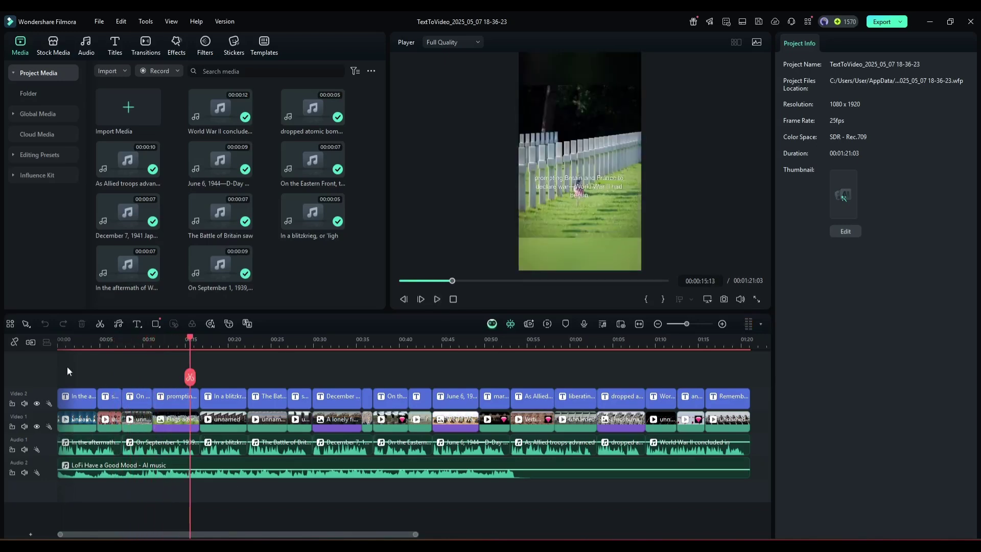
- Delete all caption and stock video clips from Video 2 and Video 1
left_click_drag(67, 366, 736, 416)
key("Delete")
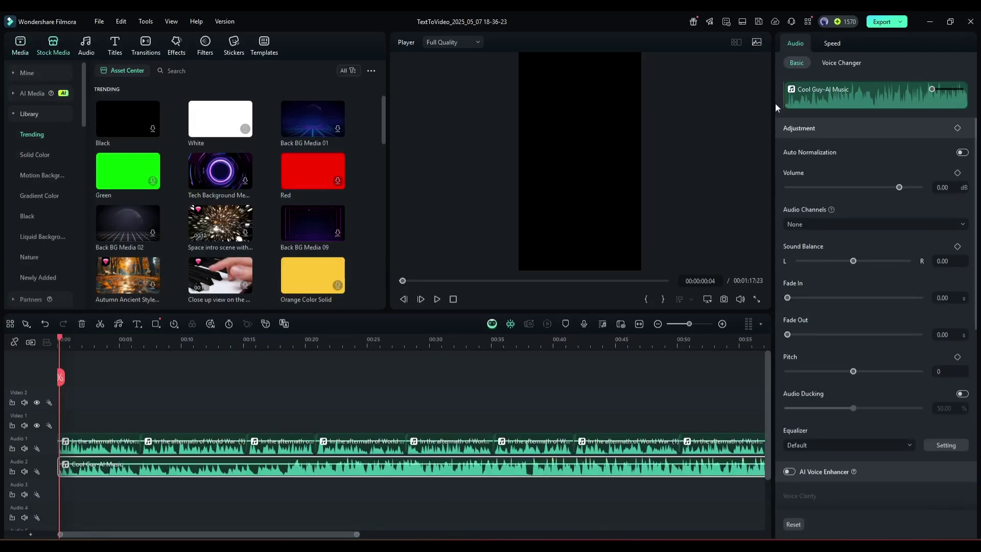
- Narrow Filmora's side panel and return to the ChatGPT script conversation
left_click_drag(775, 104, 856, 103)
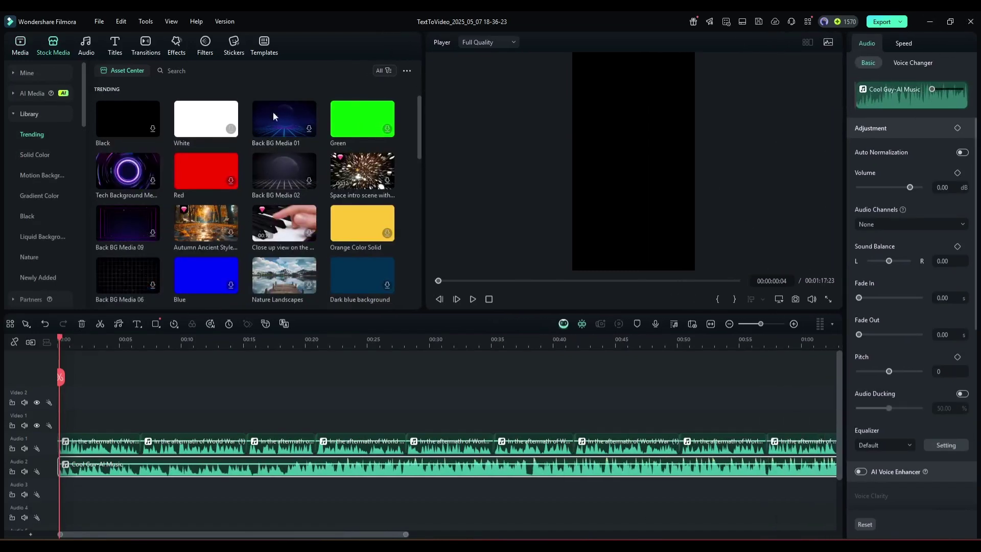
mouse_move(492, 545)
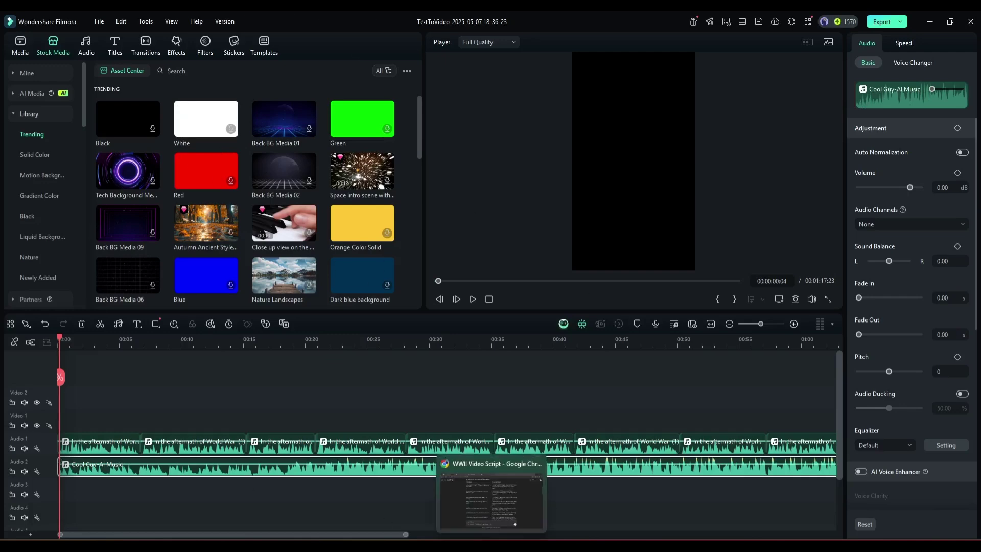
left_click(491, 498)
scroll(324, 346, "up", 1)
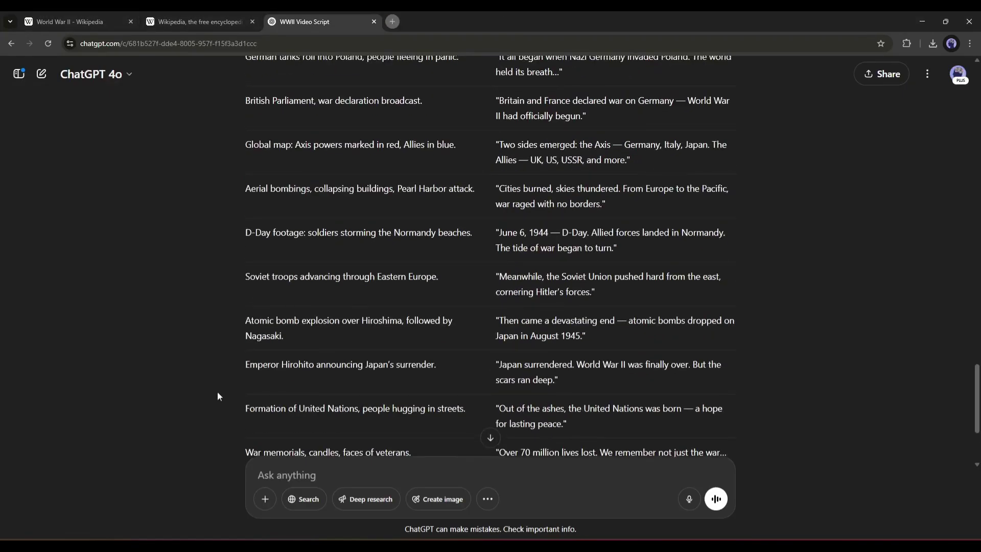
- Ask ChatGPT for image prompts for every scene to generate consistent character images
type("Noqw")
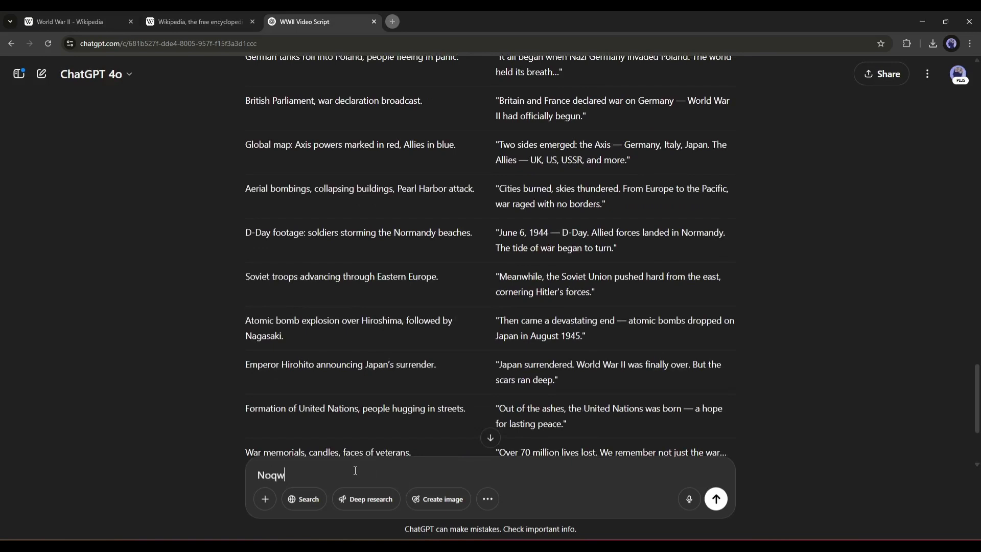
key("BackSpace")
key("BackSpace")
type("w generate image prompt for every scene so")
key("BackSpace")
key("BackSpace")
type("for every scene so that I can generate consistent charcater")
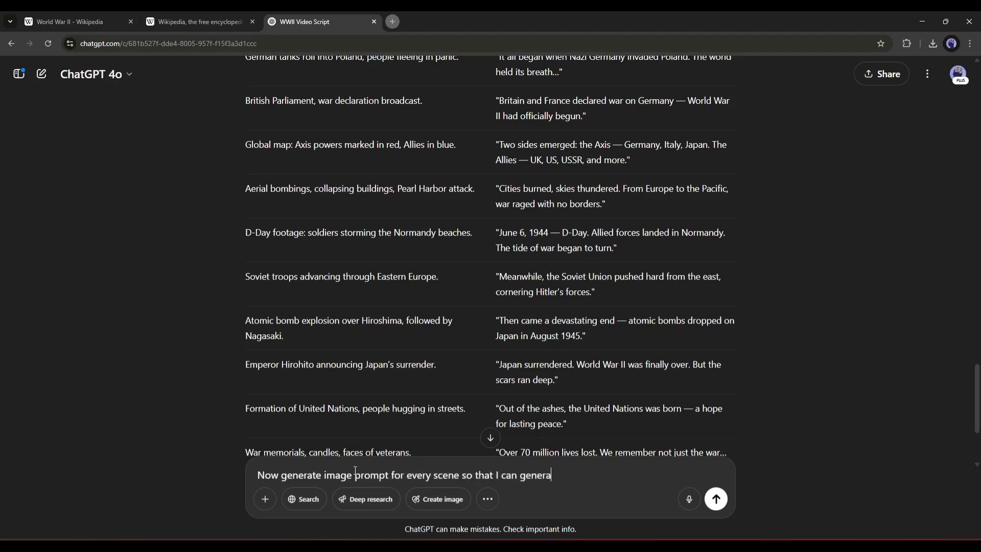
key("BackSpace")
key("BackSpace")
key("BackSpace")
key("BackSpace")
key("BackSpace")
type("acter images")
key("Return")
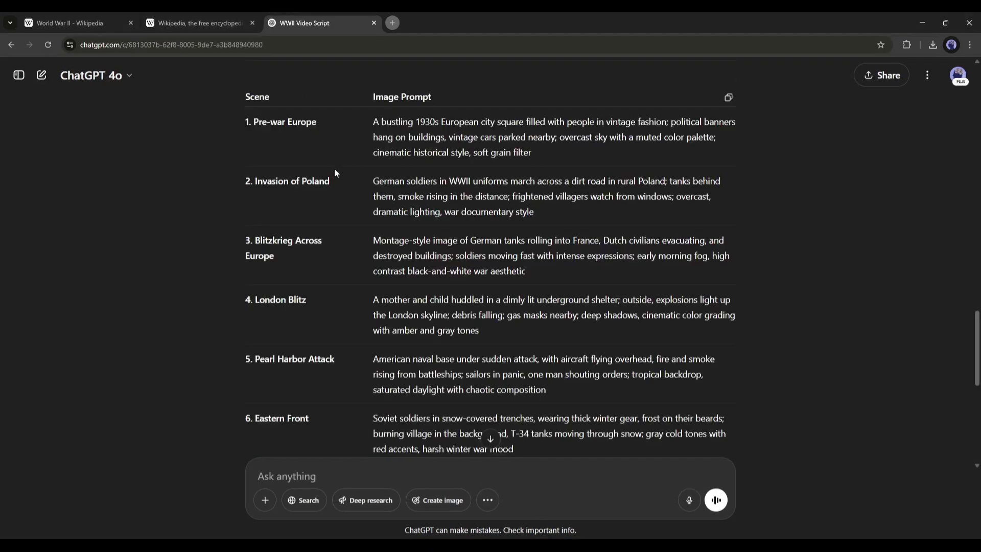
scroll(348, 183, "down", 6)
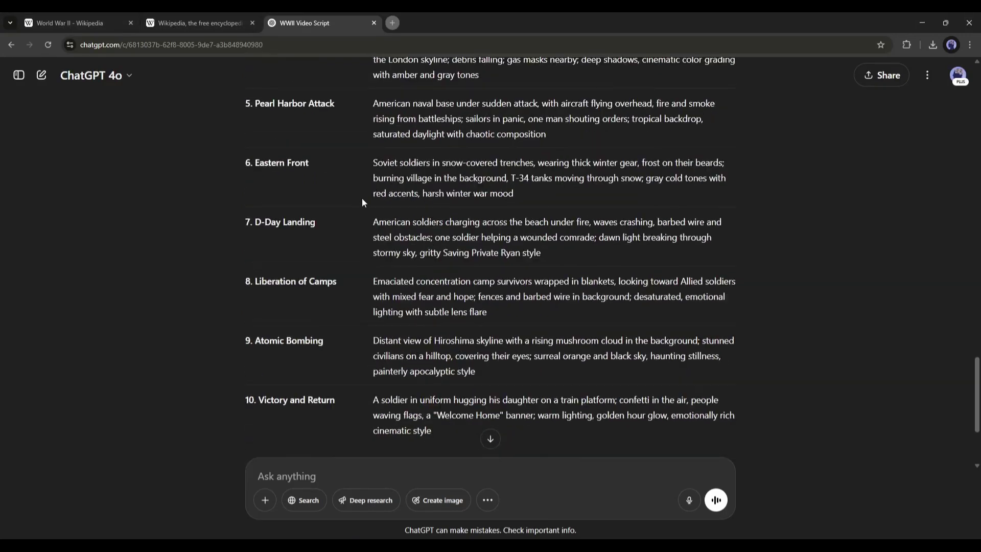
scroll(376, 223, "up", 7)
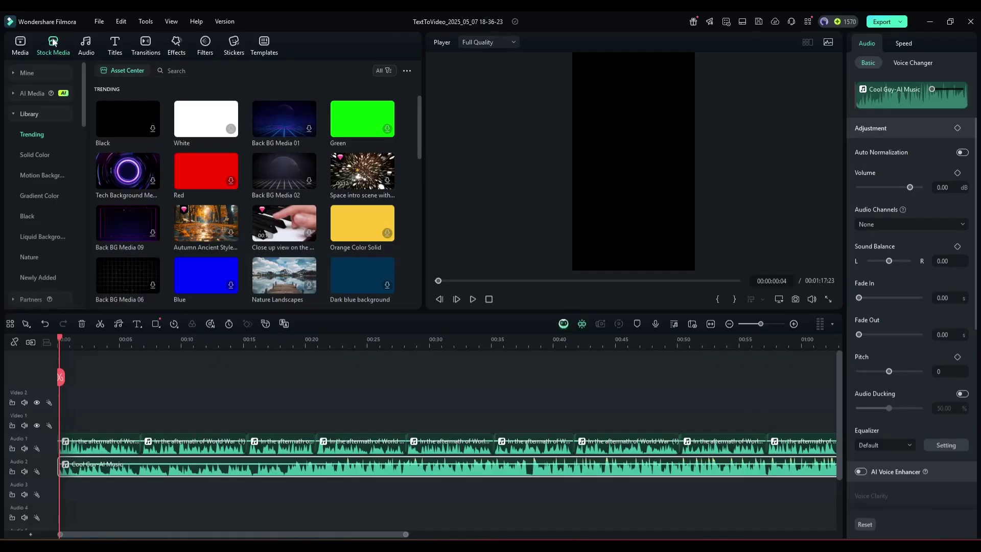
- Open Filmora's AI Image generator and paste the 1930s European city square prompt
left_click(12, 92)
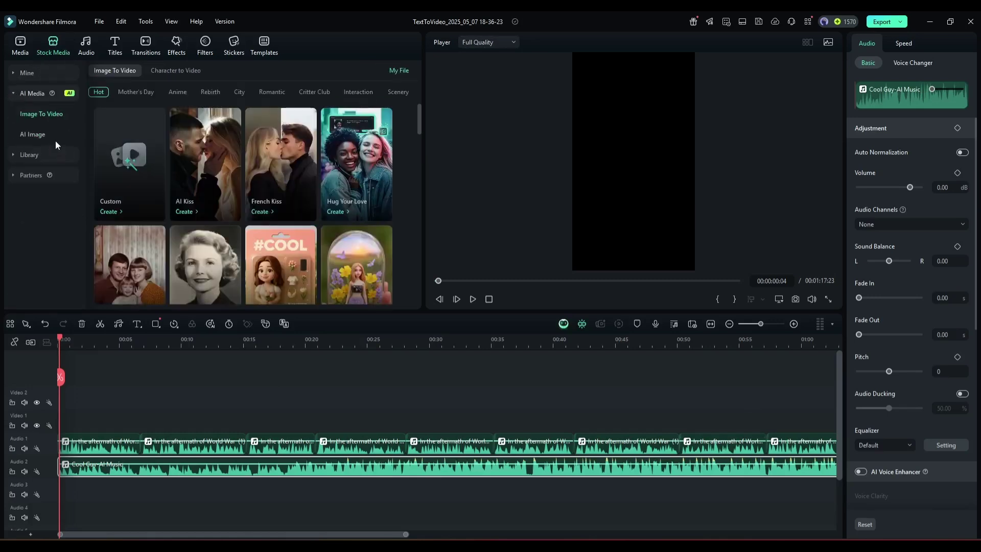
left_click(35, 135)
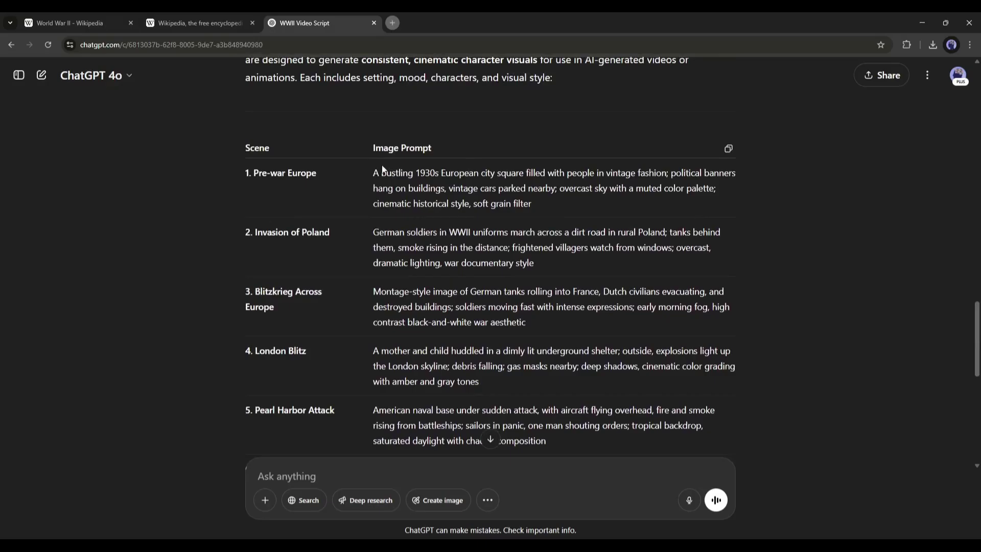
left_click_drag(369, 171, 525, 204)
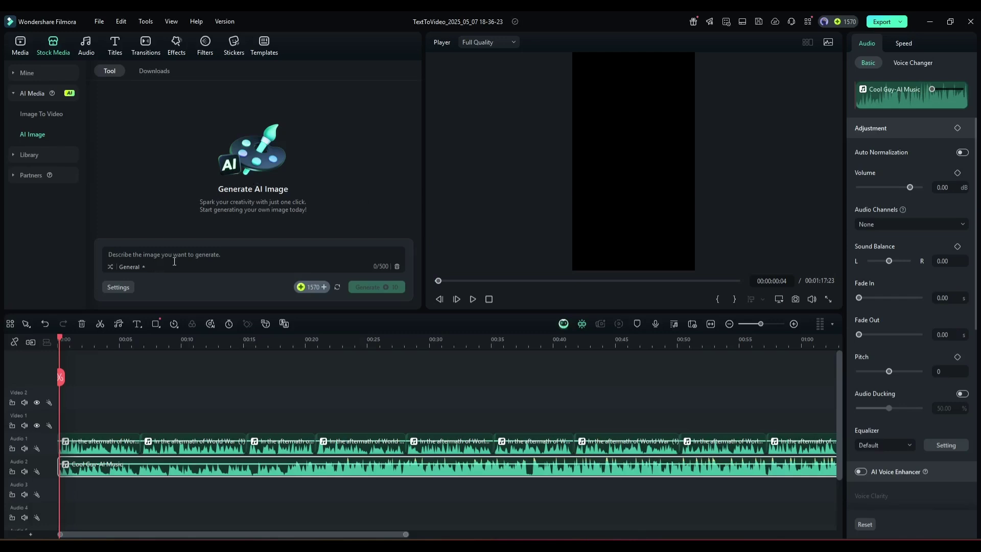
type("A bustling 1930s European city square filled with people in vintage fashion; political banners hang on buildings, vintage cars parked nearby; overcast sky with a muted color palette; cinematic historical style, soft grain filter")
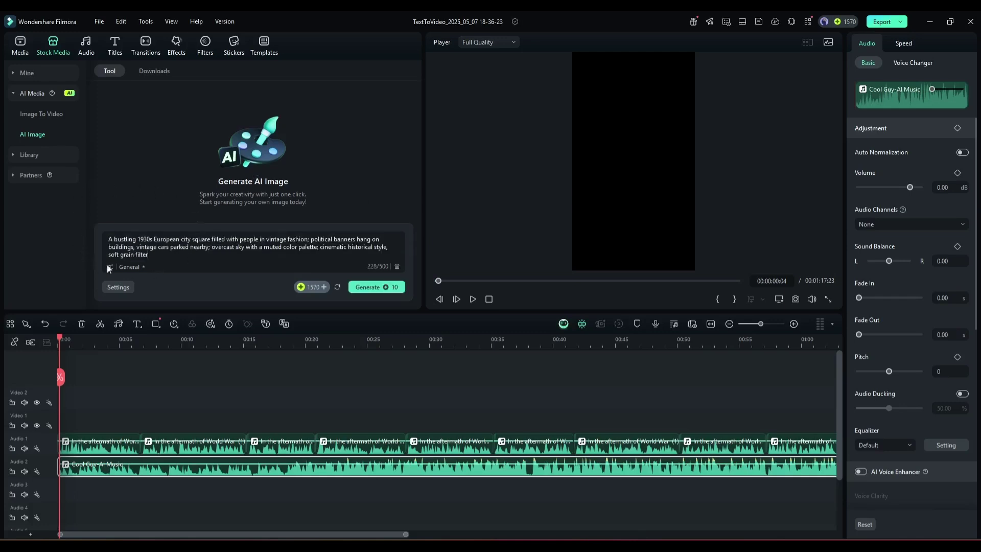
- Keep the General image style and a 9:16 aspect ratio
left_click(129, 267)
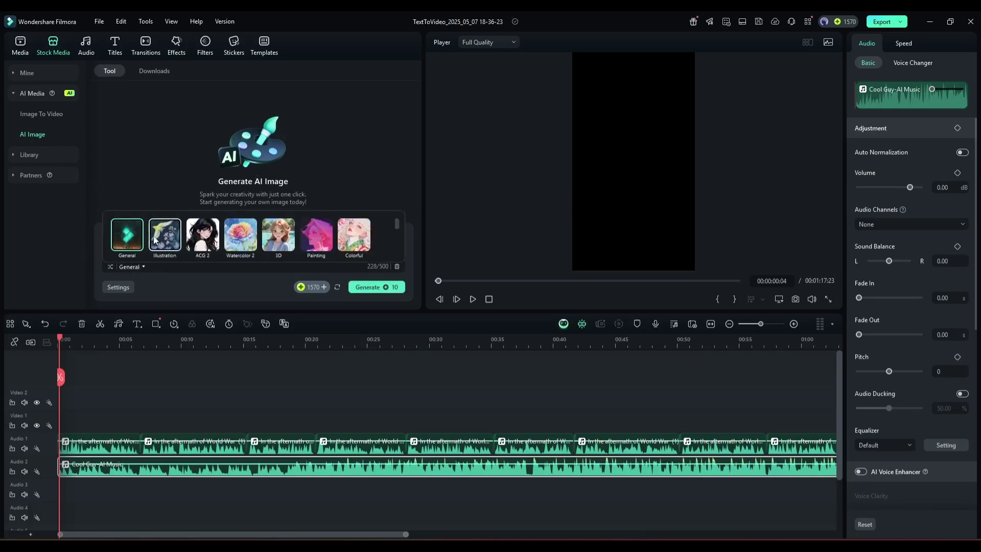
scroll(348, 242, "down", 5)
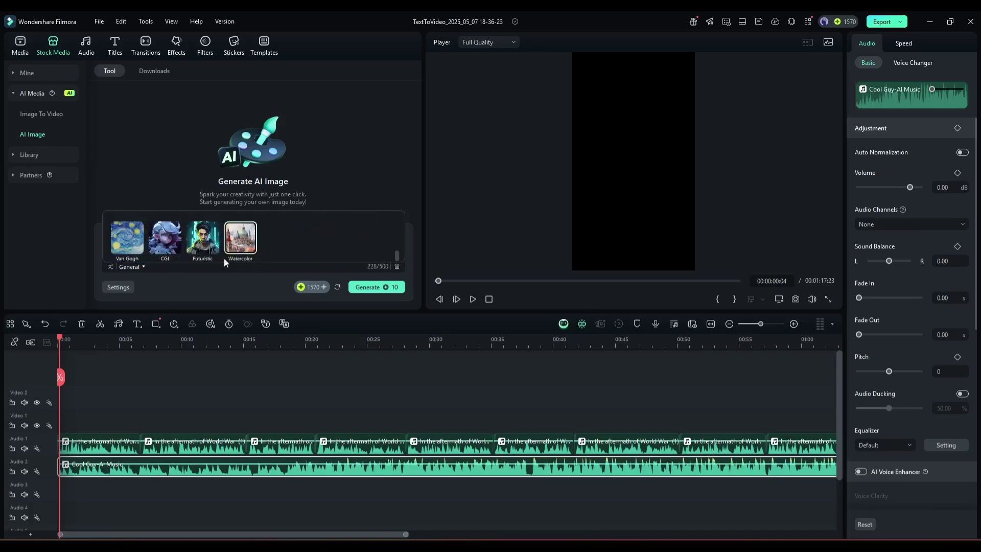
scroll(212, 255, "up", 3)
scroll(204, 253, "up", 2)
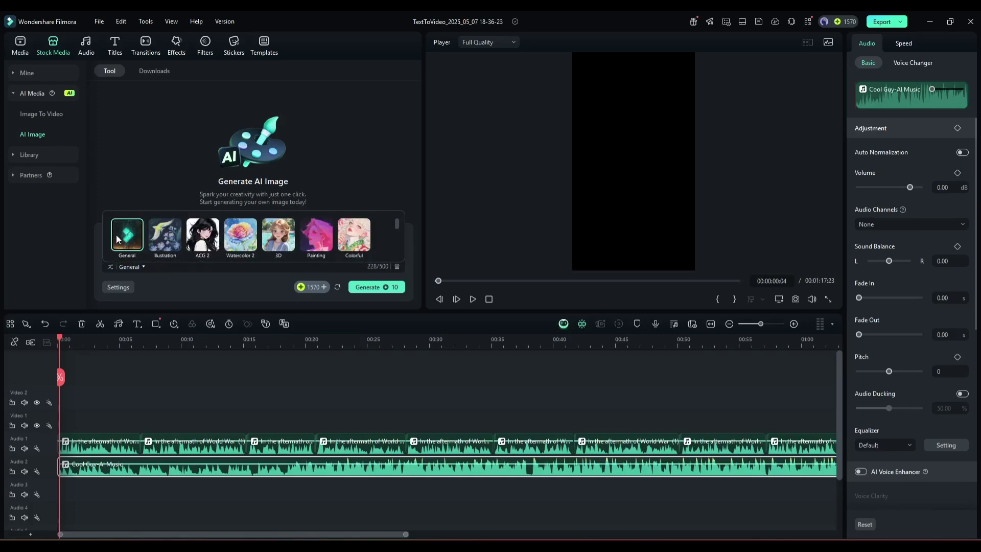
left_click(87, 189)
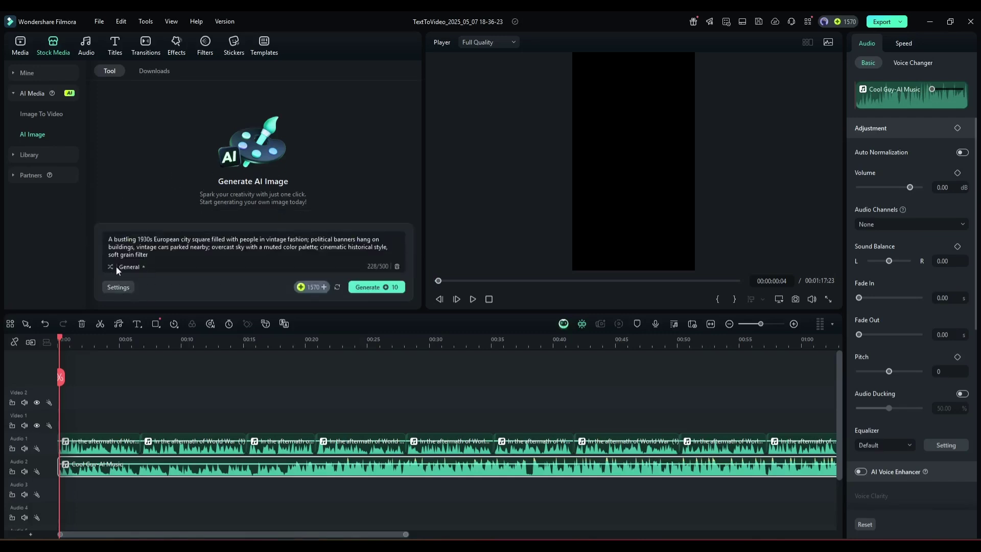
left_click(122, 291)
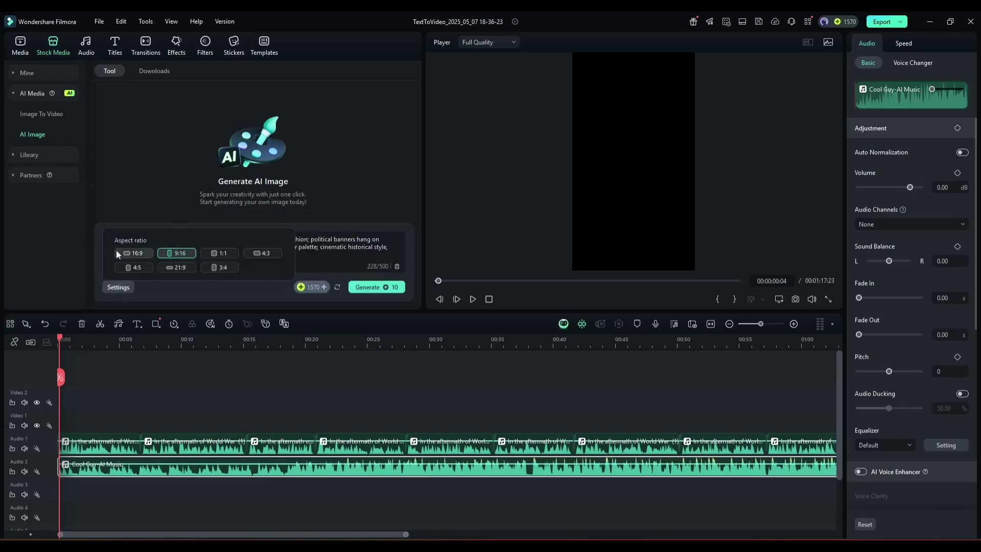
left_click(179, 253)
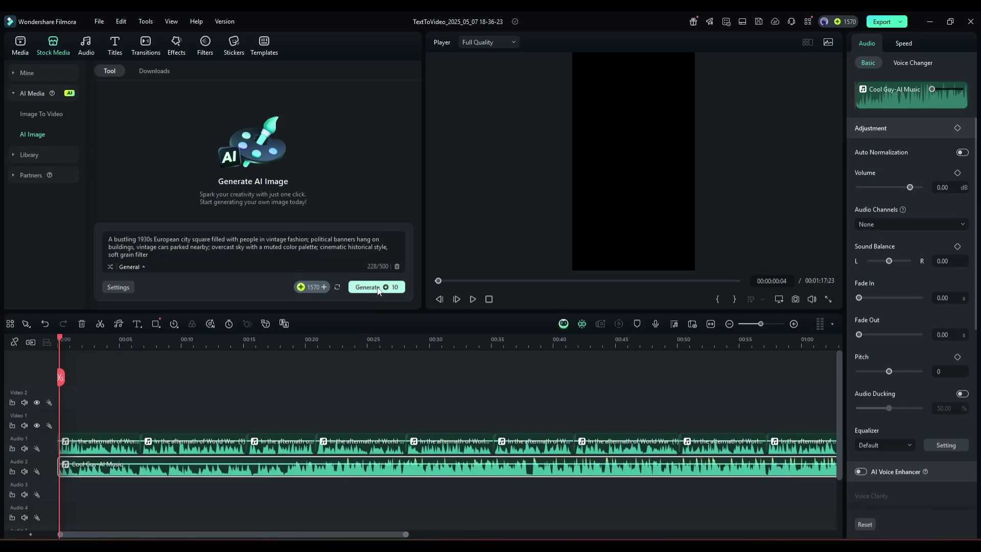
- Generate the city-square images, compare the variations, and download the first one
left_click(382, 289)
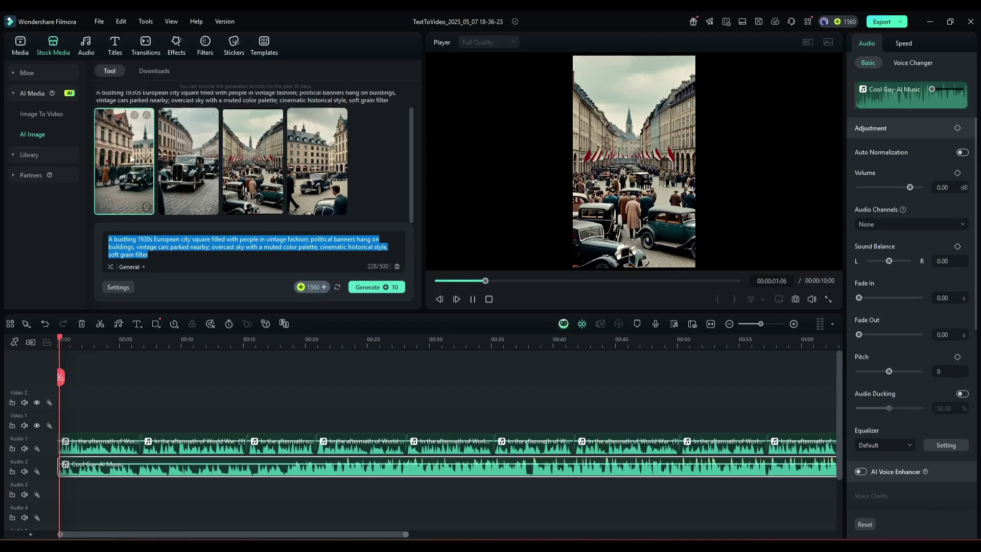
left_click(131, 159)
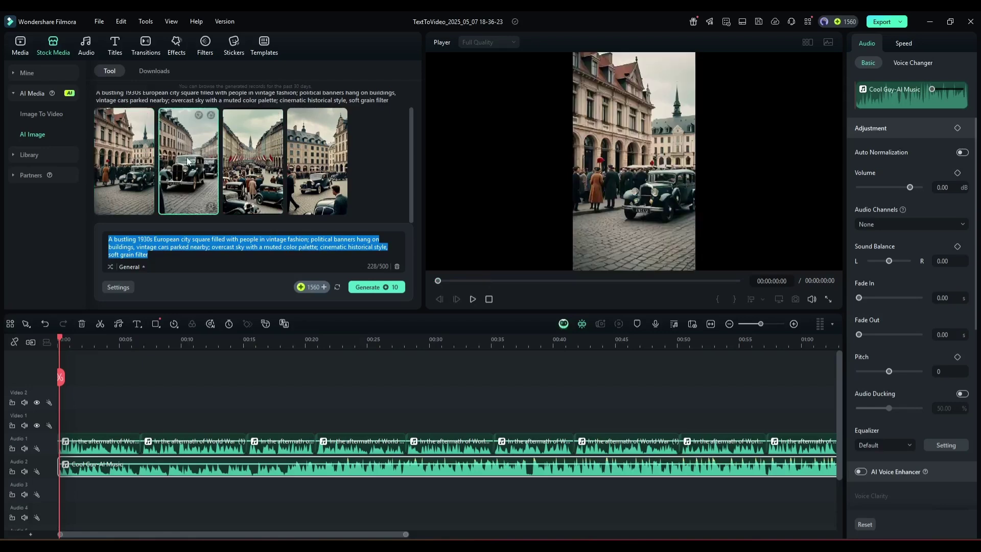
left_click(191, 162)
left_click(246, 165)
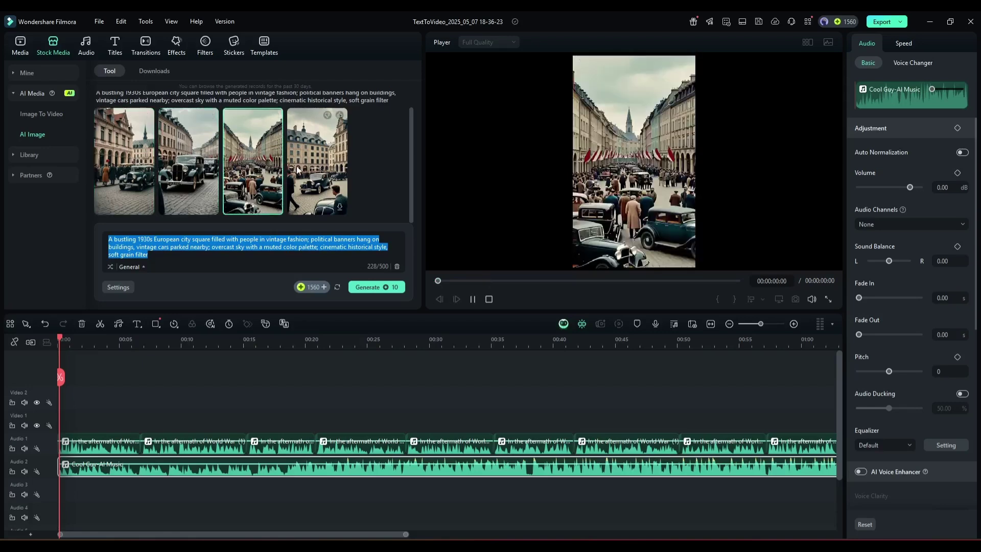
left_click(327, 169)
left_click(252, 166)
left_click(186, 145)
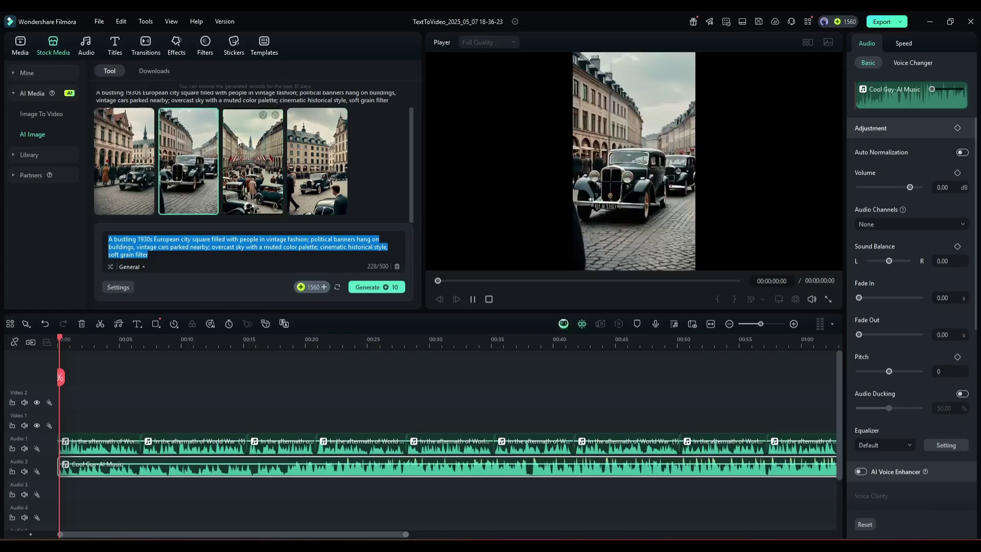
left_click(134, 176)
left_click(146, 207)
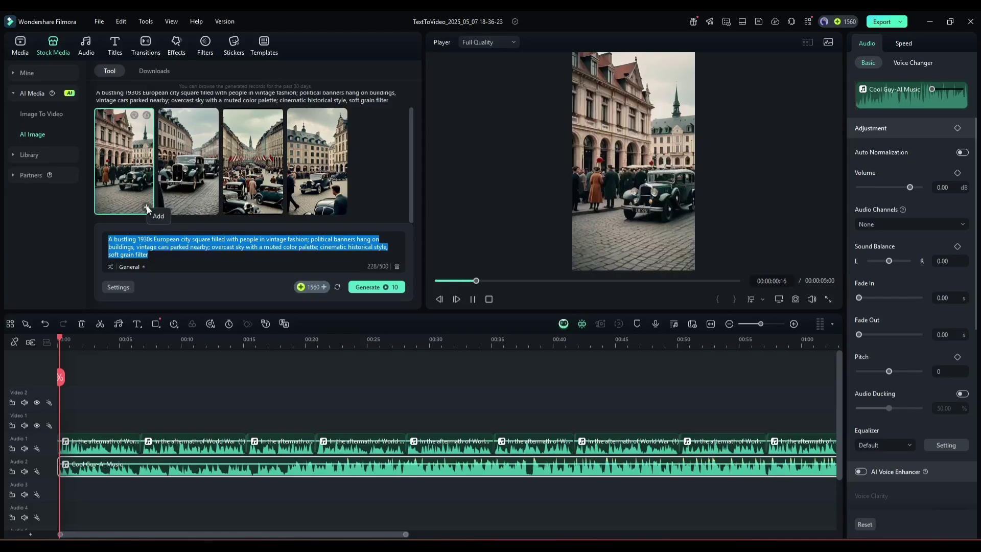
- Place the first city-square image at the start of Video 1
left_click(152, 73)
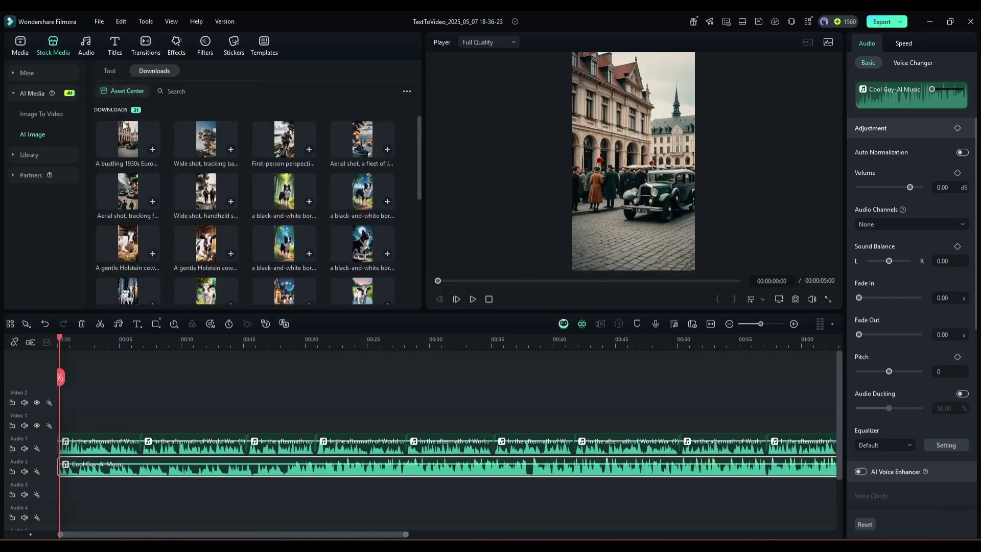
left_click(110, 71)
left_click_drag(146, 175, 134, 419)
- Copy the invasion of Poland image prompt from the ChatGPT script
key("alt+Tab")
left_click_drag(373, 232, 541, 270)
right_click(540, 270)
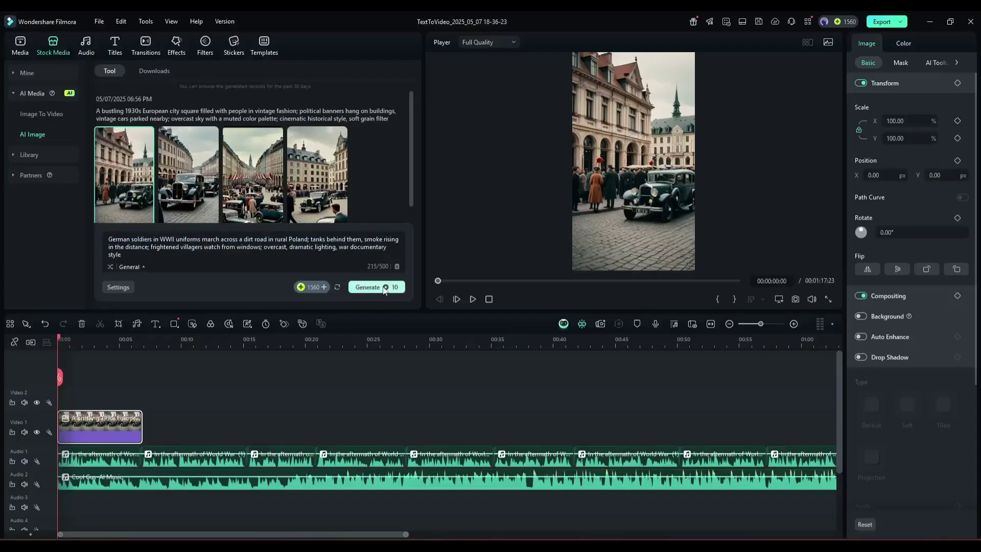
left_click(377, 287)
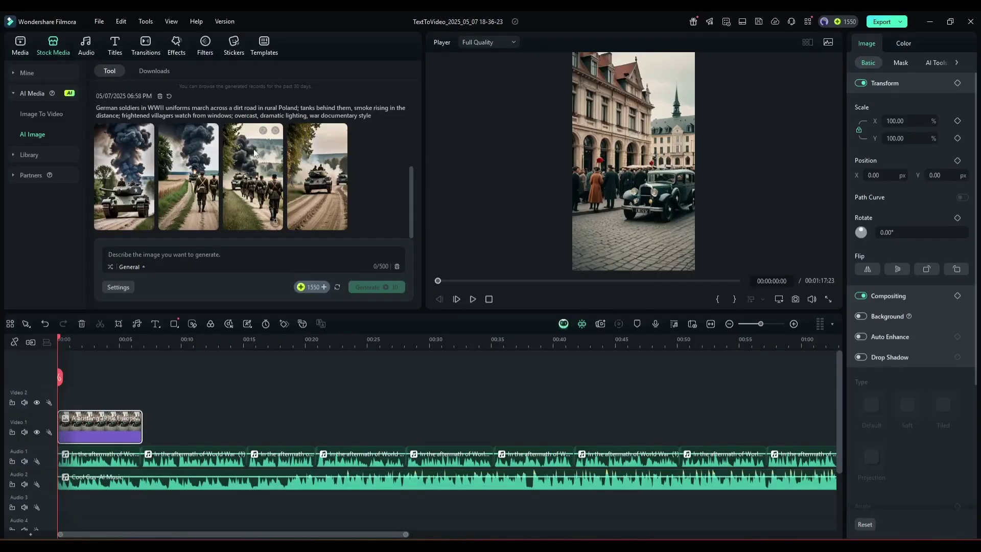
- Add the generated tank image and another WWII image to Video 1
left_click(236, 175)
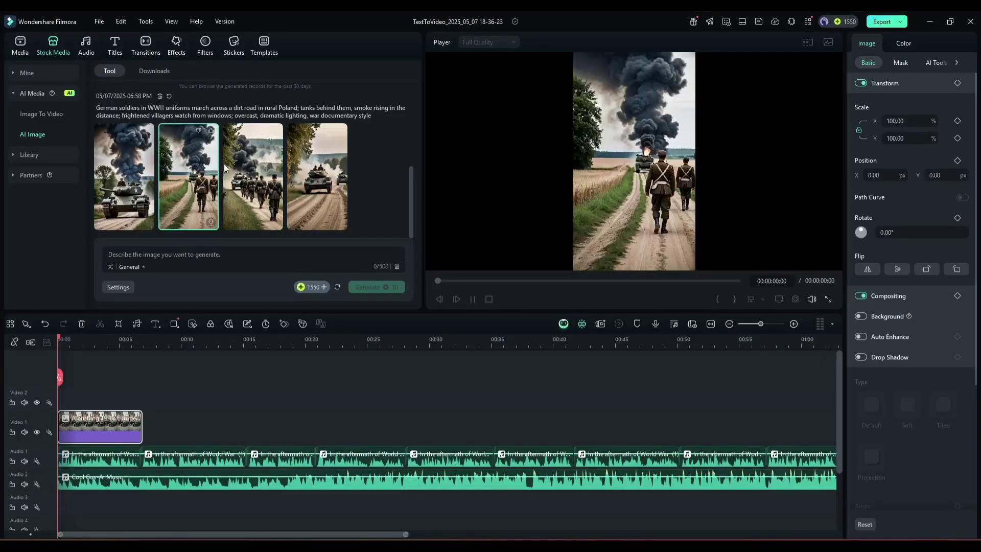
left_click_drag(328, 180, 306, 426)
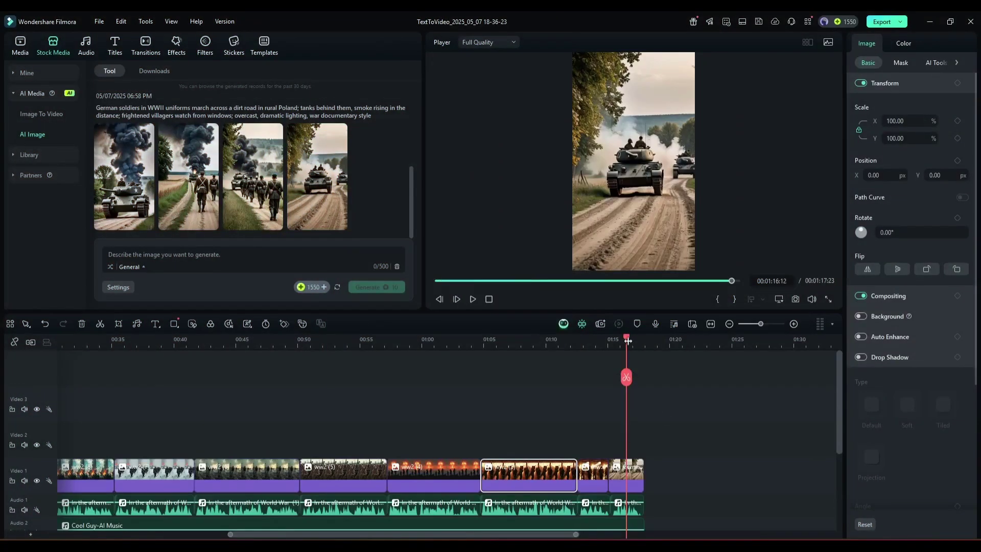
left_click_drag(628, 342, 23, 404)
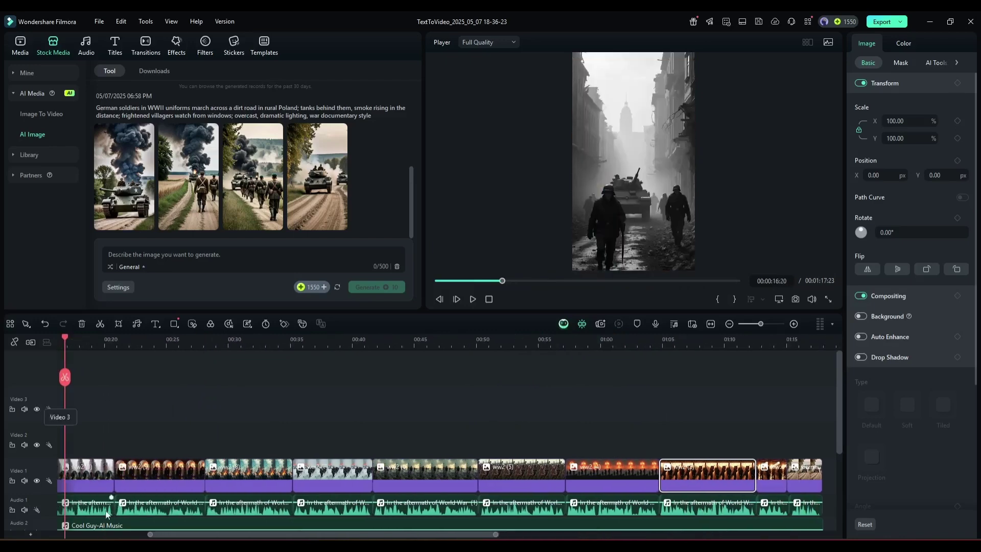
scroll(116, 532, "left", 5)
left_click_drag(104, 344, 65, 356)
- Open the Custom Image To Video template from the AI Media templates
left_click(45, 113)
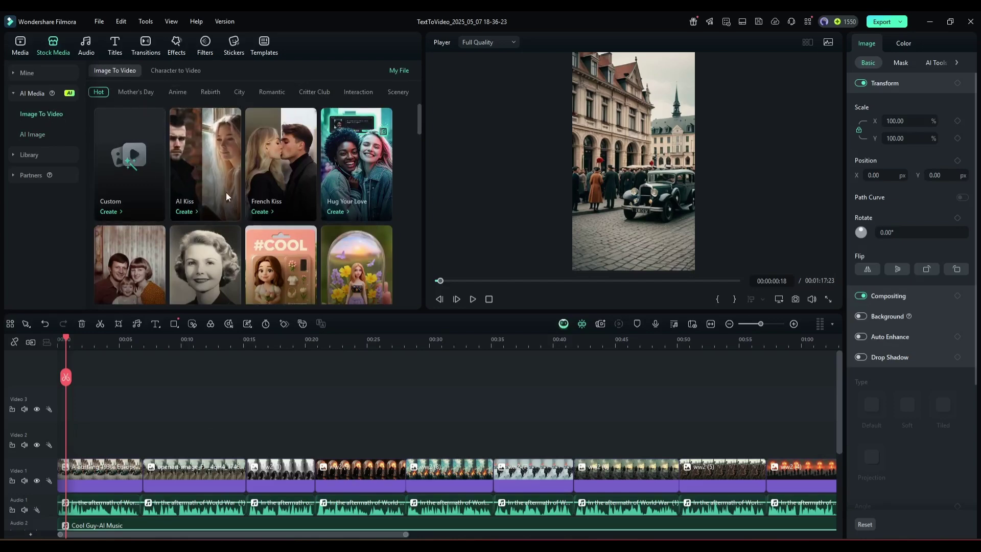
scroll(306, 195, "down", 5)
scroll(306, 194, "down", 10)
scroll(237, 201, "up", 15)
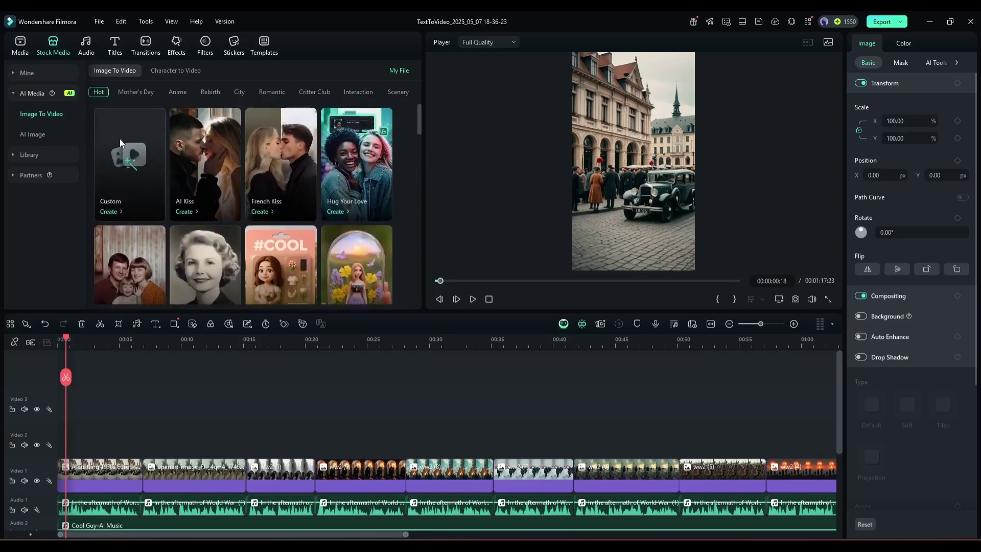
left_click(120, 140)
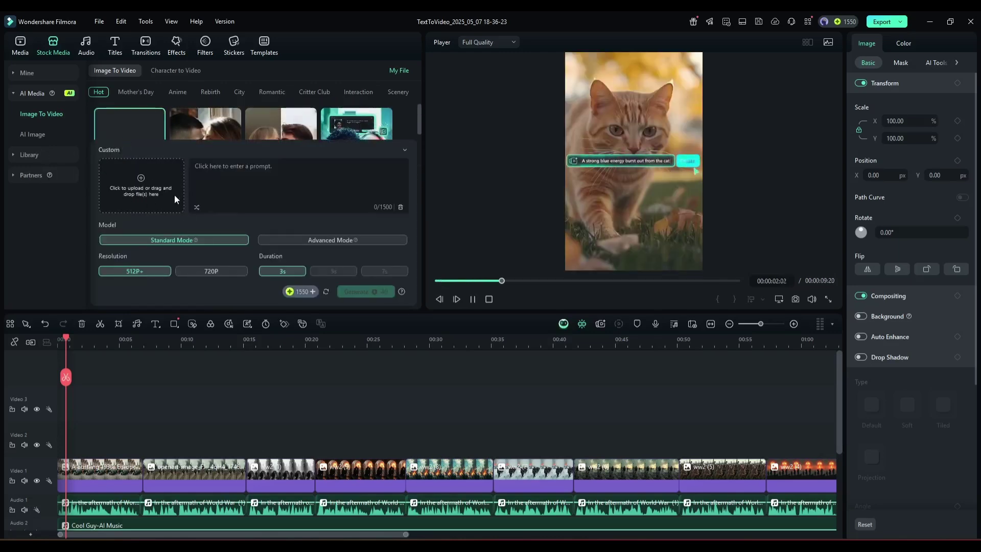
left_click(142, 198)
left_click(459, 265)
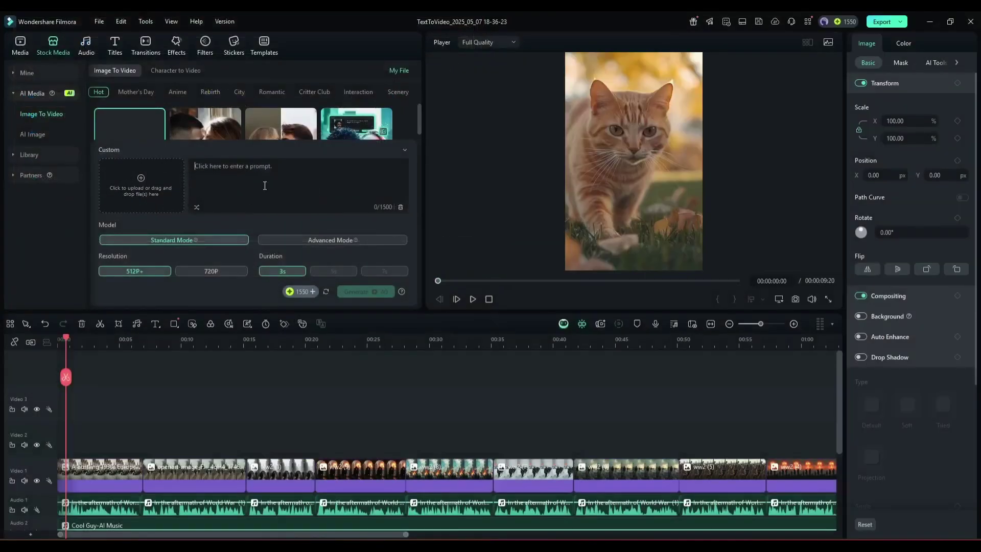
- Choose Standard Mode at 720P, then select the first clip on Video 1
left_click(287, 238)
left_click(180, 239)
left_click(211, 271)
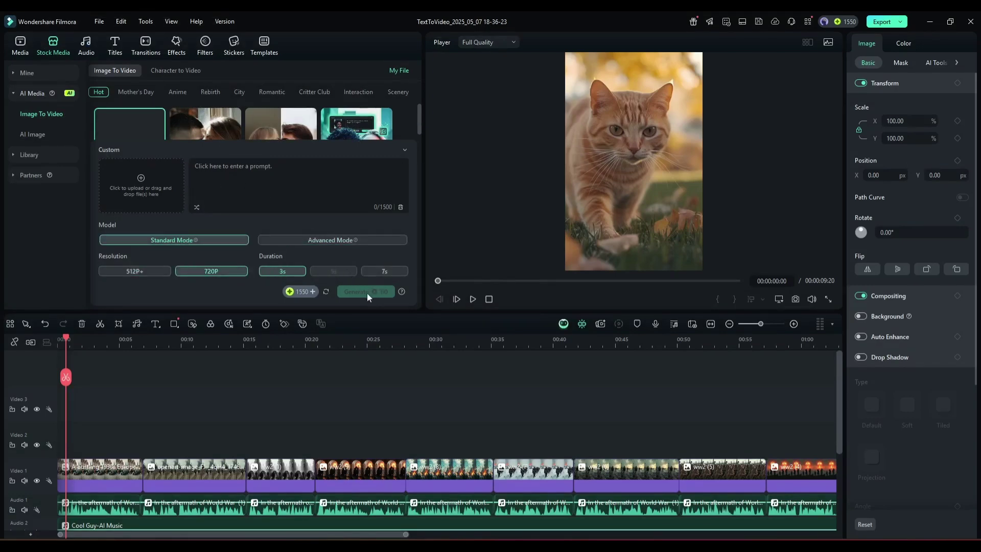
left_click(213, 436)
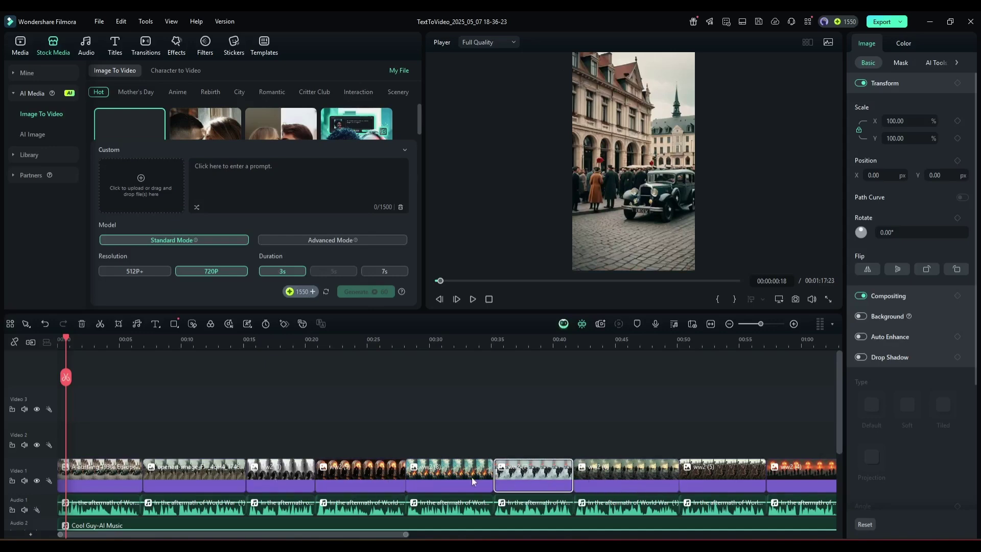
left_click(357, 486)
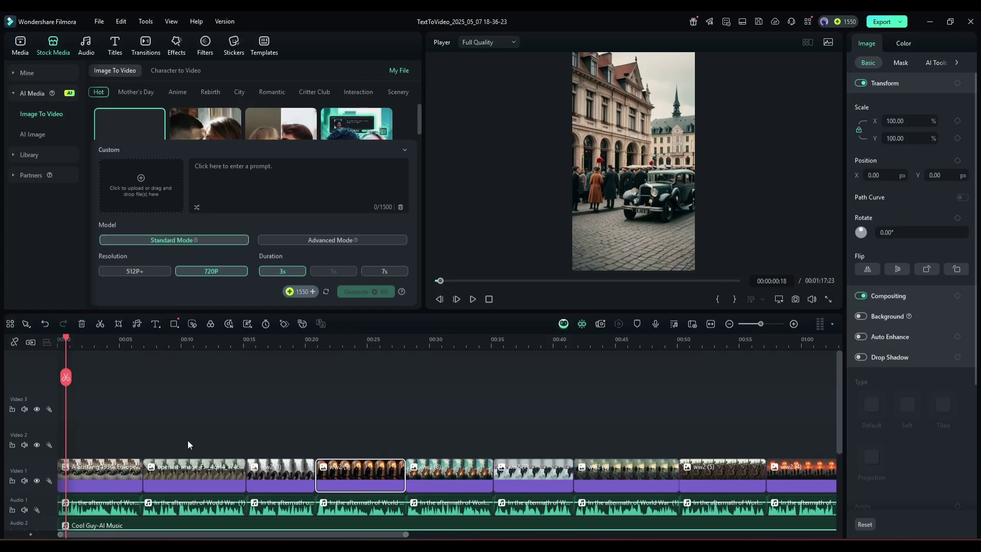
left_click(100, 477)
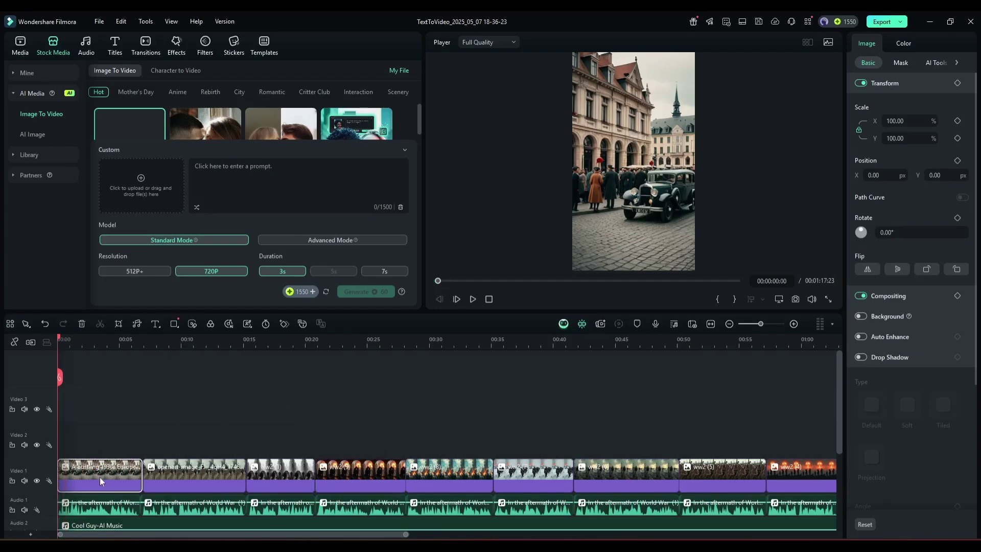
- Open Image to Video from the timeline, settle on Timeline mode, and preview a later clip
left_click(598, 324)
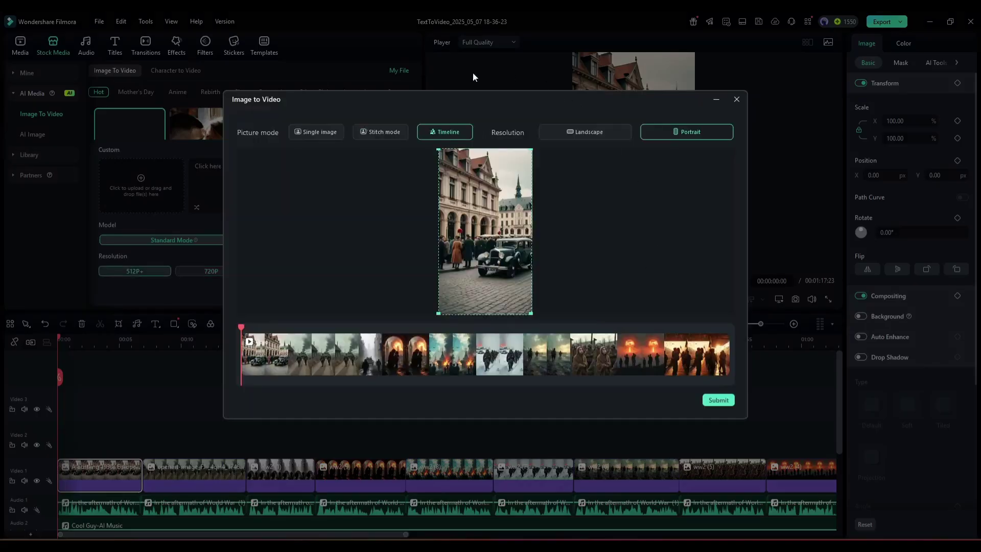
left_click(318, 136)
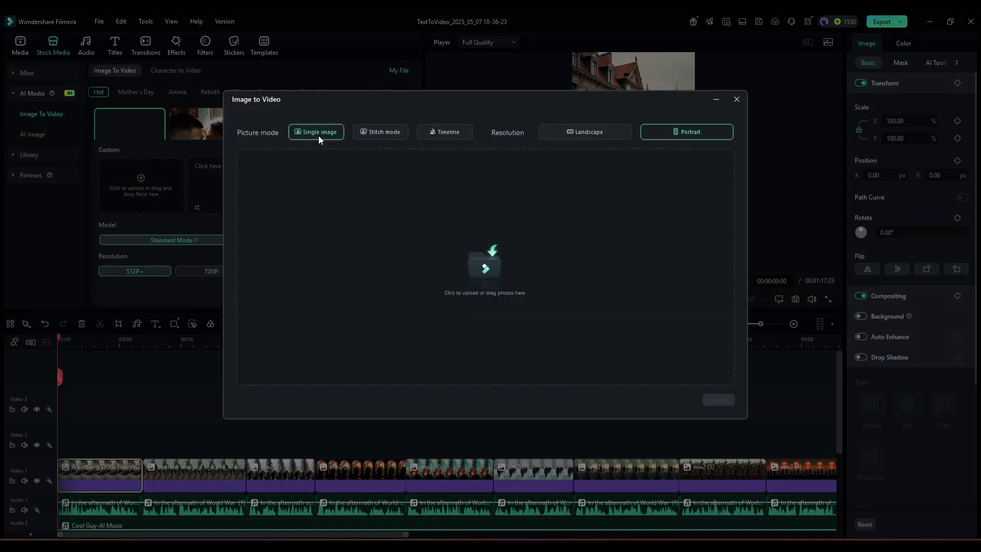
left_click(379, 130)
left_click(458, 132)
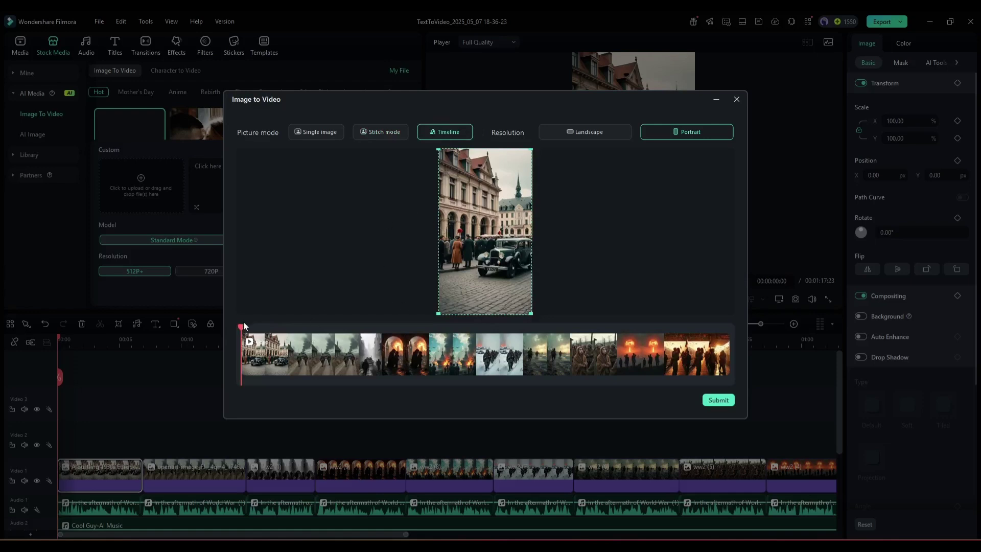
mouse_move(242, 329)
left_mouse_down()
mouse_move(328, 333)
mouse_move(229, 330)
left_mouse_up()
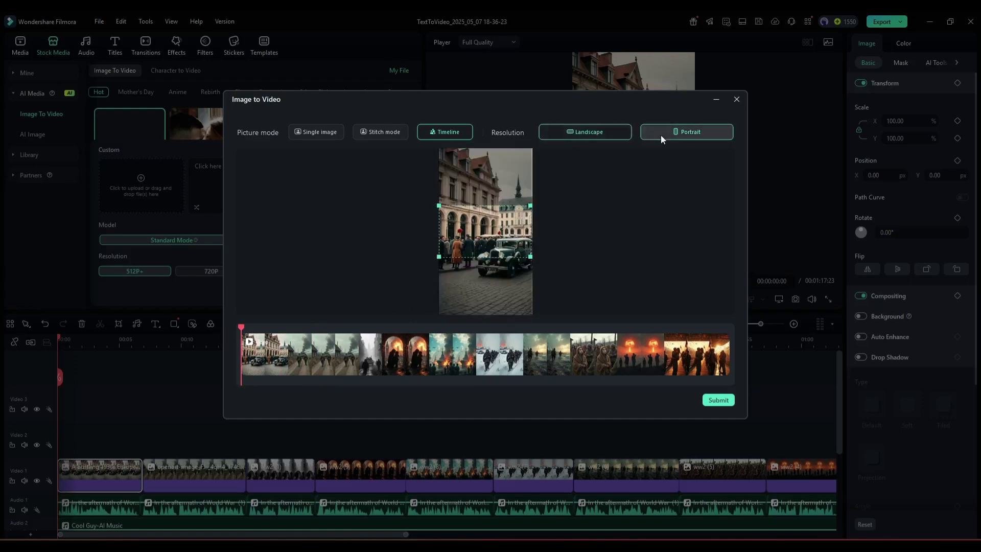
- Animate the town-square frame with the pre-war Europe prompt in Advanced Mode
left_click(718, 400)
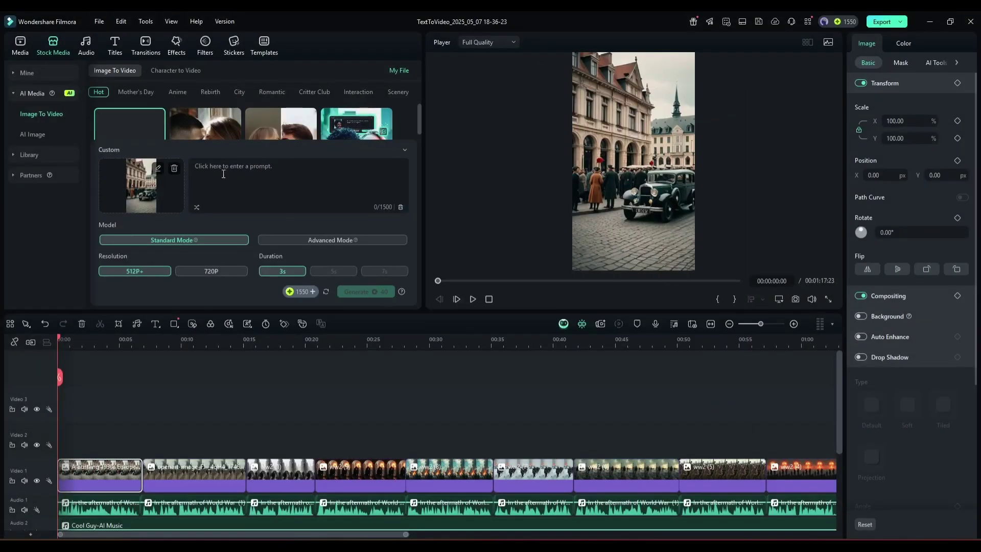
key("alt+Tab")
left_click_drag(367, 170, 595, 201)
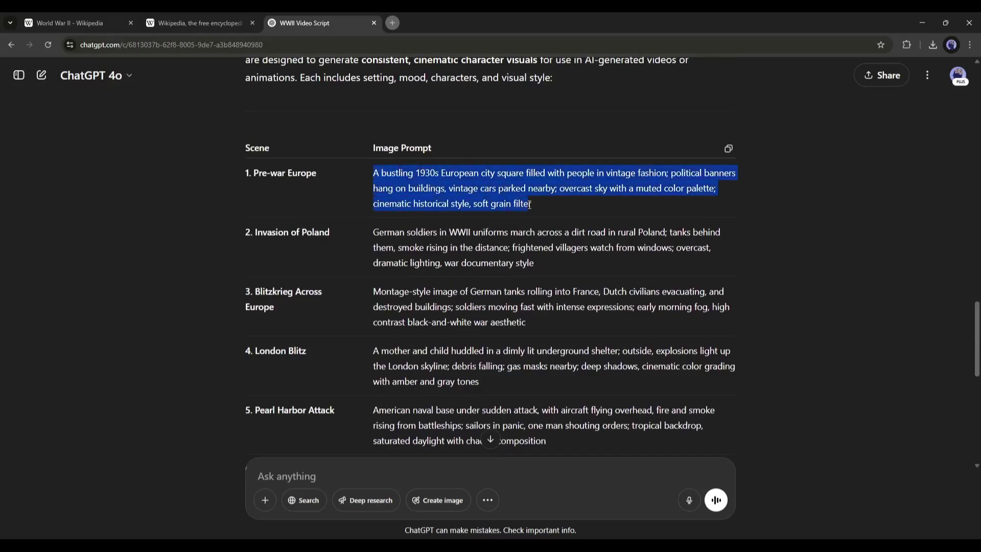
key("alt+Tab")
left_click(266, 198)
type("A bustling 1930s European city square filled with people in vintage fashion; political banners hang on buildings, vintage cars parked nearby; overcast sky with a muted color palette; cinematic historical style, soft grain filter")
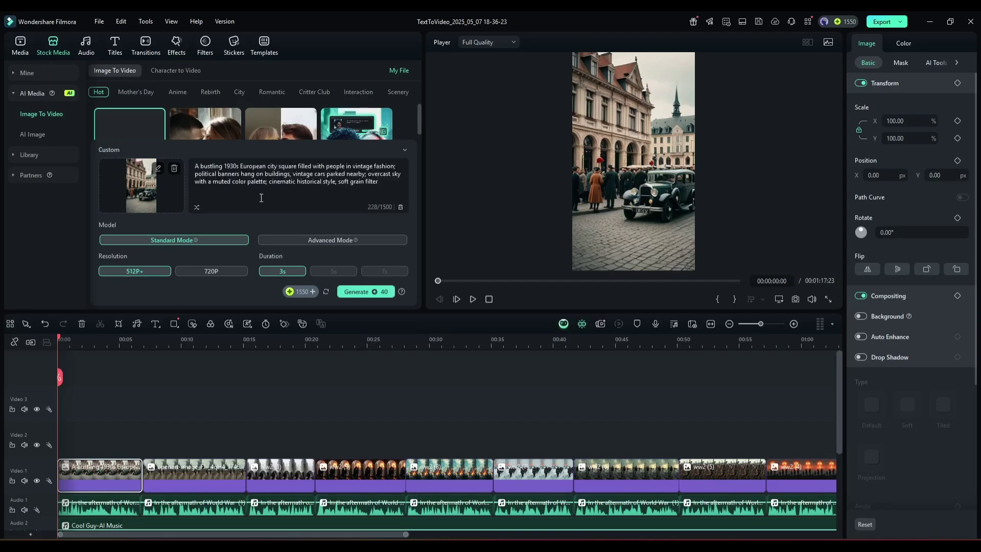
left_click(314, 240)
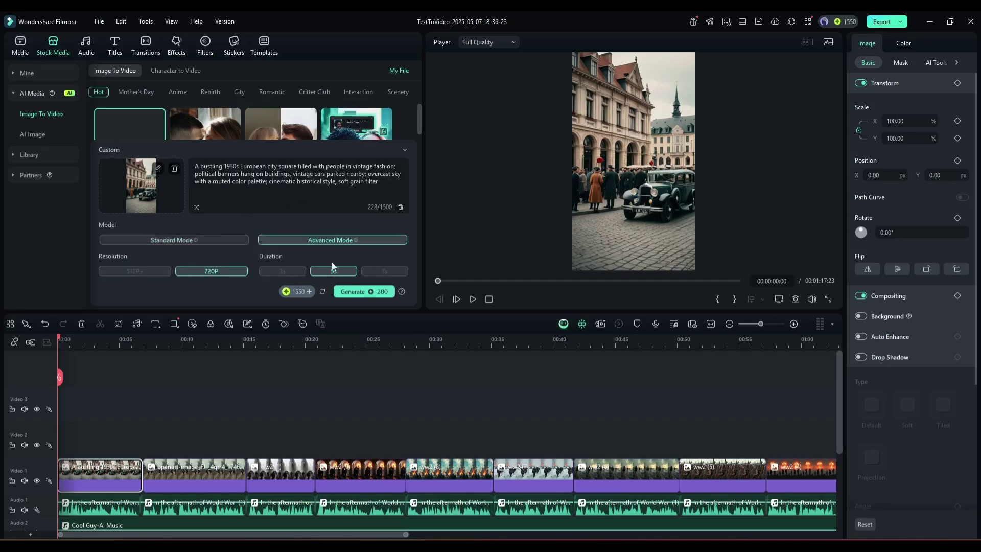
left_click(369, 296)
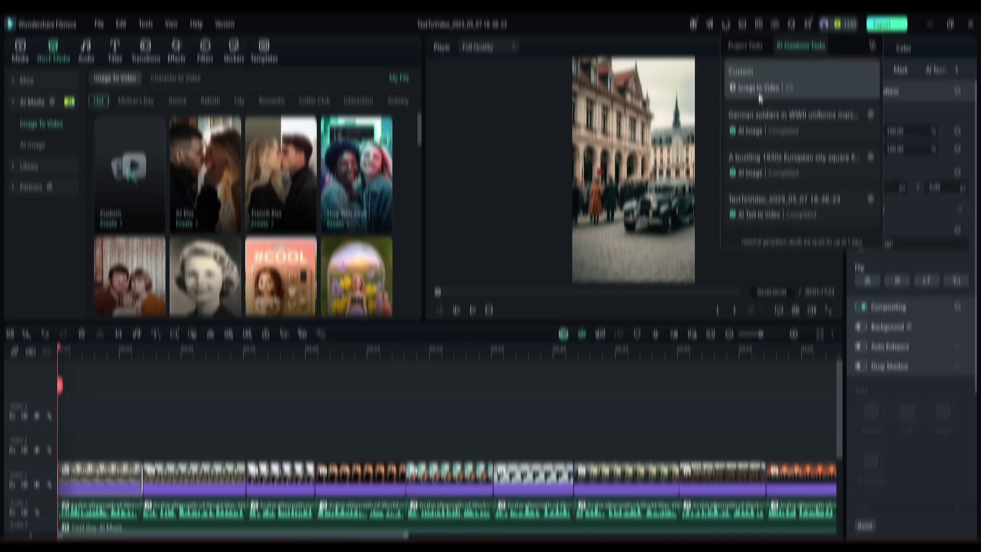
- Place the animated city-square clip at the start of Video 2, keeping project settings
left_click_drag(128, 141, 61, 436)
left_click(552, 293)
left_click(92, 341)
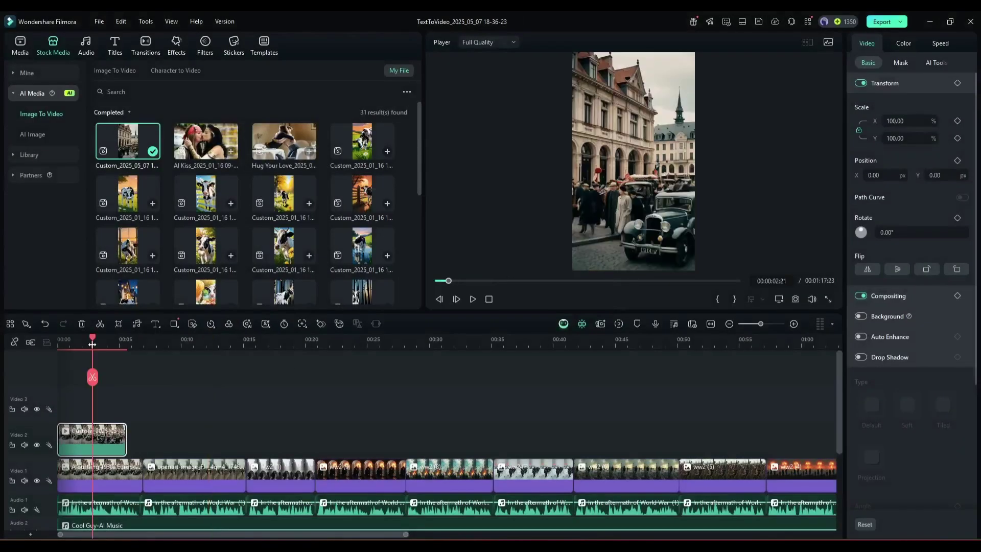
key("space")
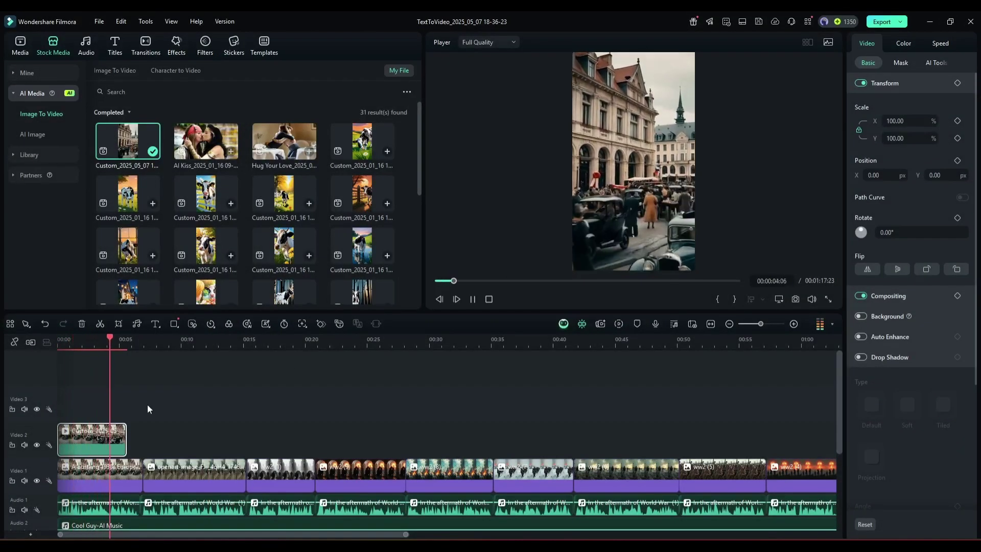
key("space")
left_click(940, 42)
left_click(875, 42)
key("space")
key("space")
- Generate an animated clip from the street scene image with the pasted prompt
left_click(601, 324)
left_click(718, 401)
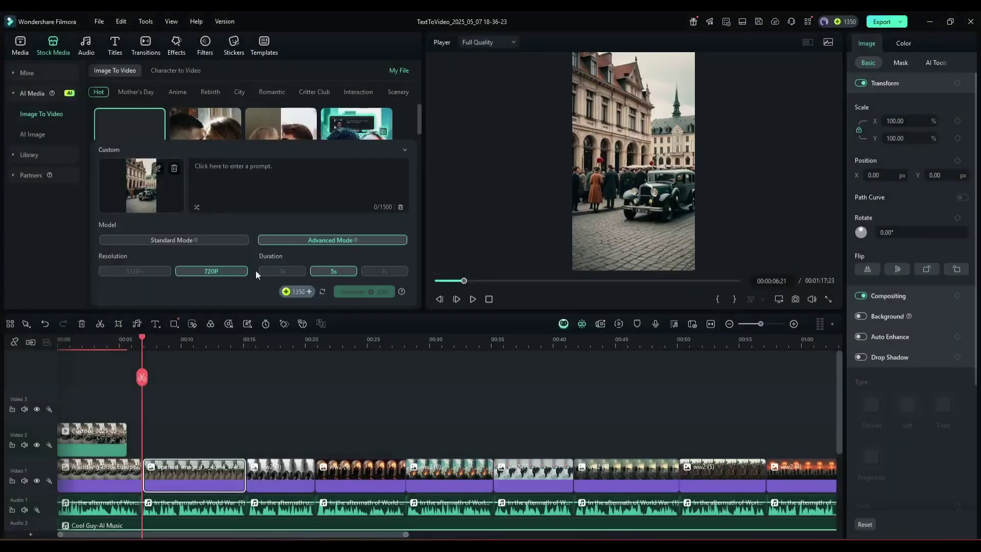
left_click(255, 188)
type("German soldiers in WWII uniforms march across a dirt road in rural Poland; tanks behind them, smoke rising in the distance; frightened villagers watch from windows; overcast, dramatic lighting, war documentary style")
left_click(363, 292)
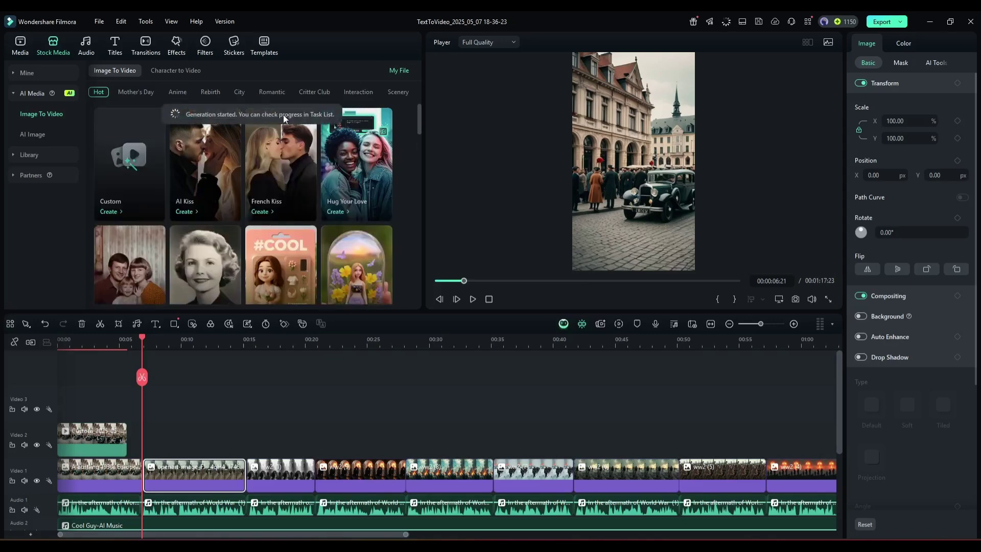
left_click(726, 22)
- Drop the burning-tank clip from My File onto Video 2, then delete the misplaced copy
left_click(963, 435)
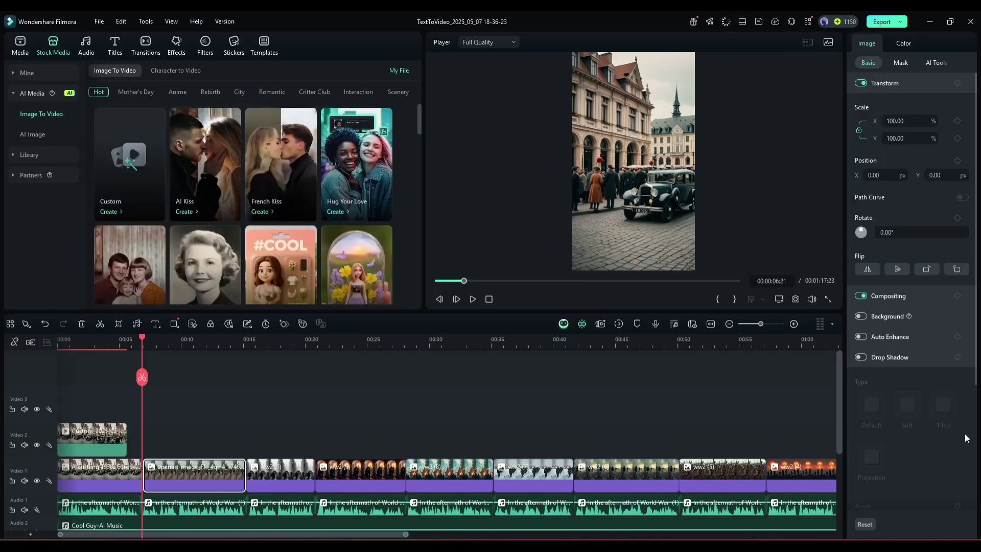
left_click(122, 438)
left_click(399, 70)
left_click_drag(128, 164, 146, 434)
left_click(168, 339)
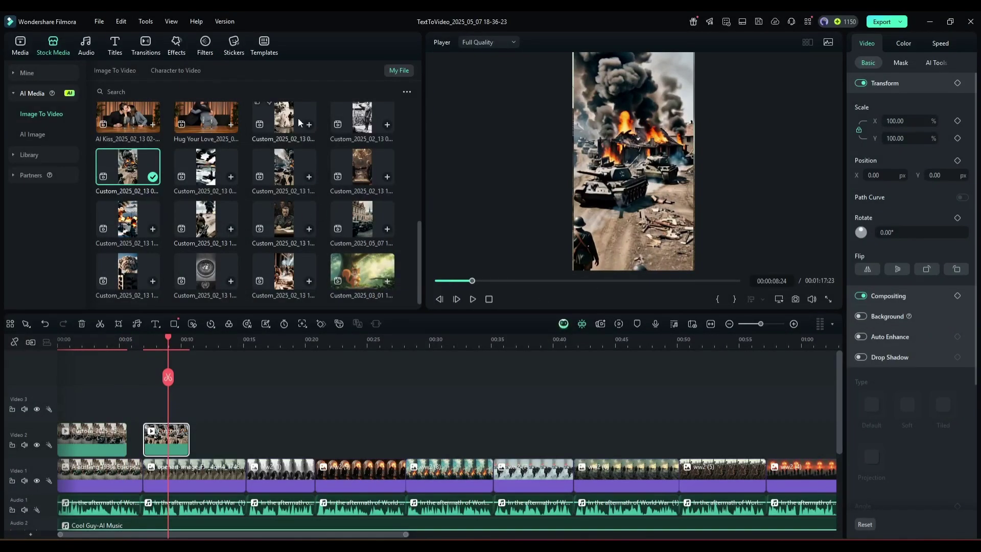
left_click_drag(167, 387, 125, 345)
key("Delete")
- Add the remaining generated clips to Video 2 above their matching images
left_click(153, 176)
left_click(511, 289)
left_click(231, 127)
left_click(187, 343)
left_click_drag(187, 347, 200, 345)
left_click_drag(285, 119, 259, 427)
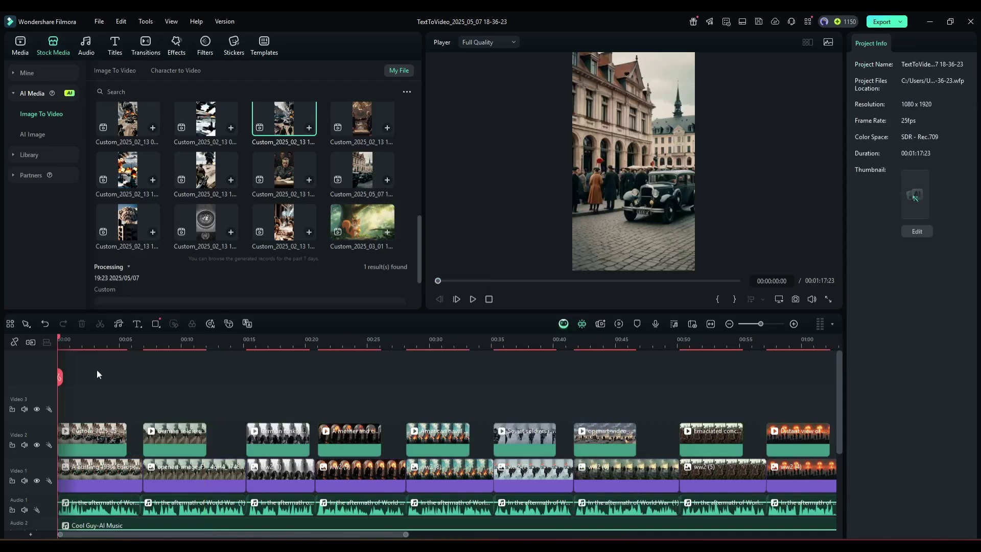
left_click_drag(71, 345, 101, 346)
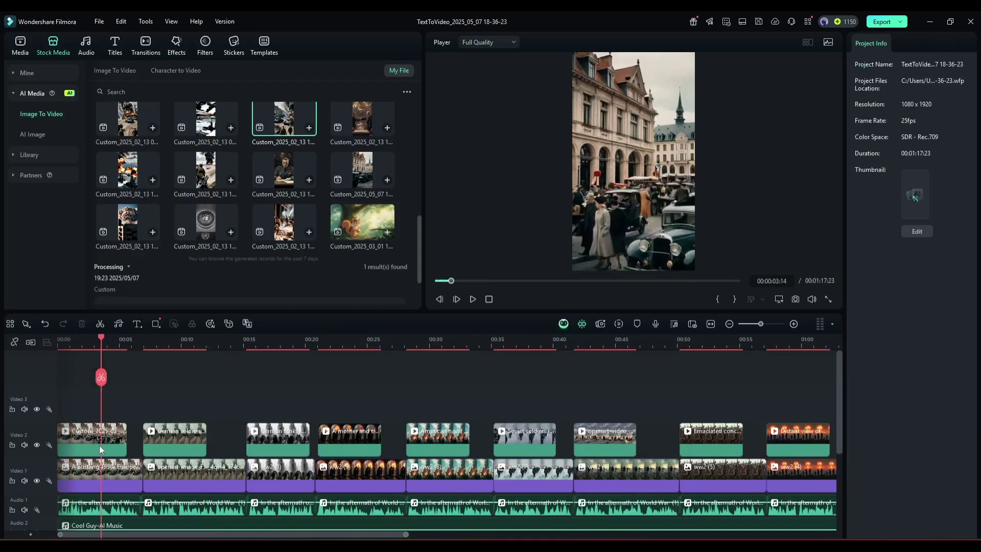
left_click(112, 443)
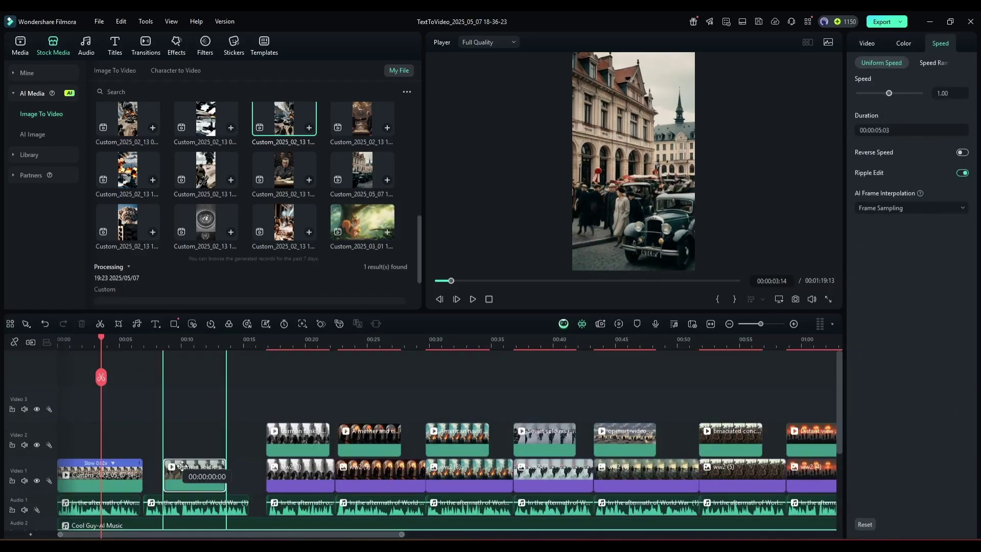
- Move the animated clips, including German tanks and mother and child, down onto Video 1
left_click_drag(245, 506, 246, 506)
left_click_drag(281, 439, 283, 475)
left_click_drag(352, 439, 363, 475)
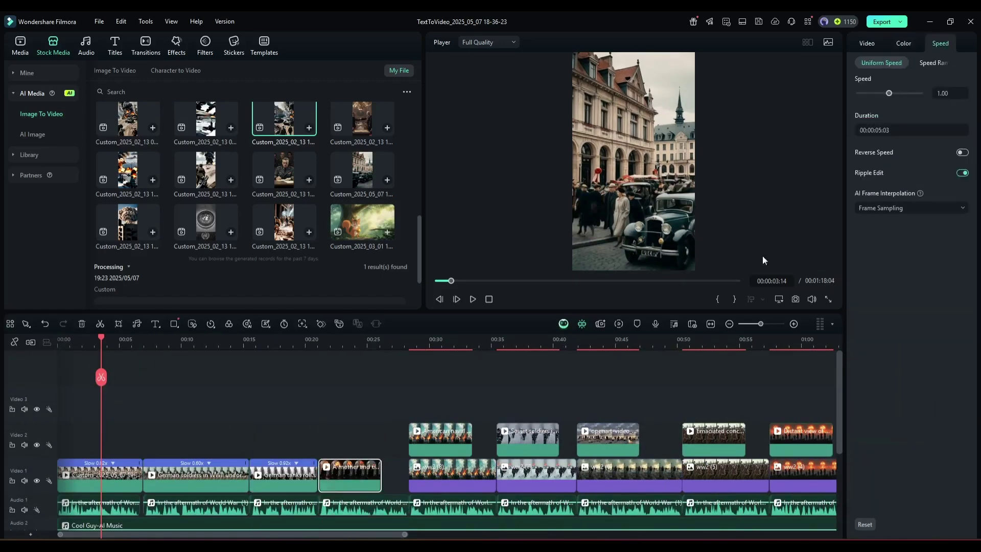
left_click_drag(439, 439, 450, 475)
left_click_drag(526, 440, 537, 475)
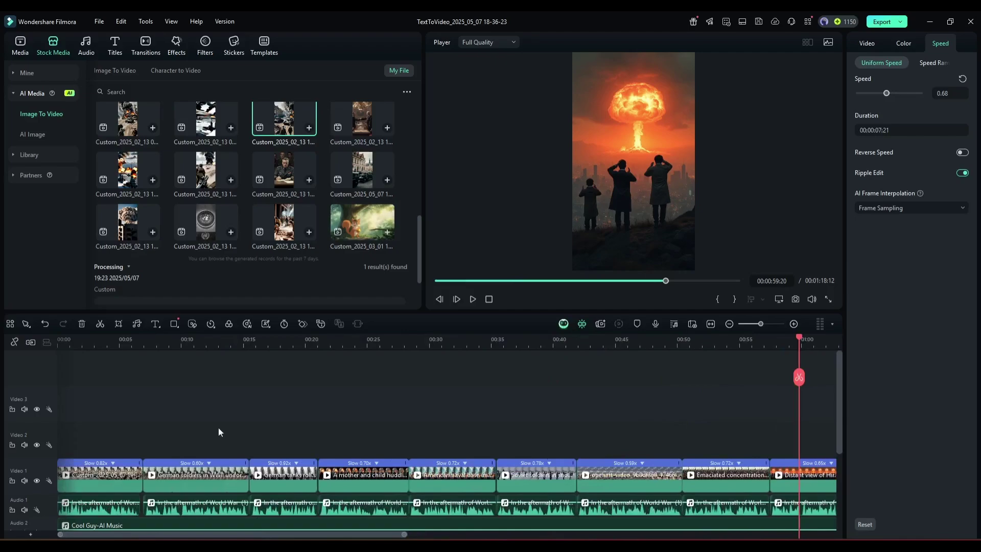
left_click(79, 352)
- Add Fade and Dissolve 03 transitions between clips and play from the start
left_click(146, 46)
left_click_drag(160, 455, 144, 472)
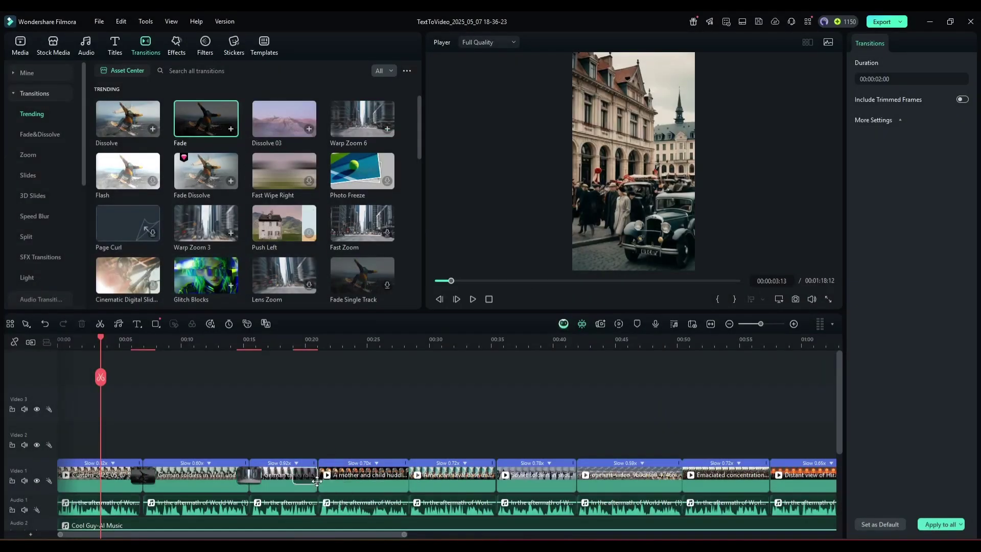
left_click_drag(284, 119, 496, 475)
left_click(231, 129)
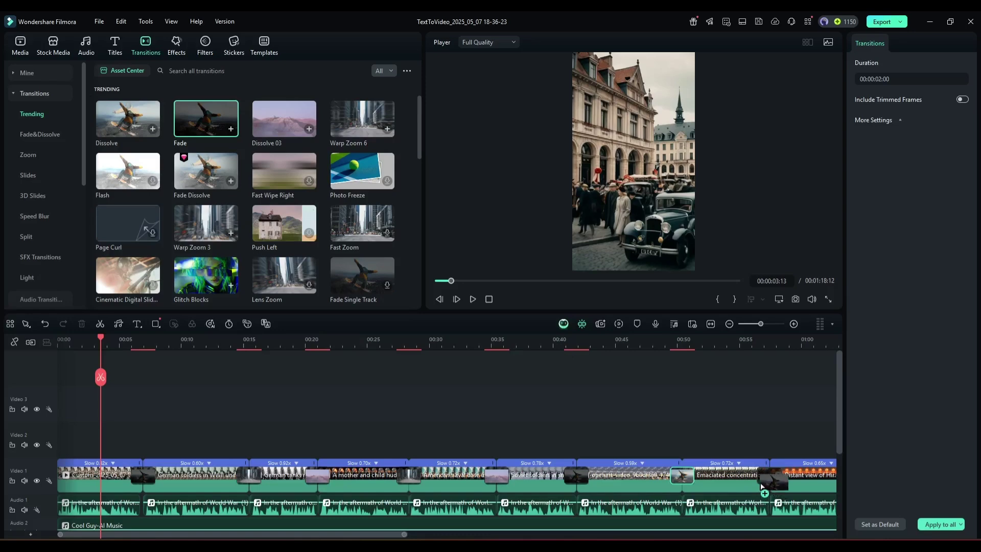
left_click_drag(762, 488, 766, 478)
key("Home")
key("space")
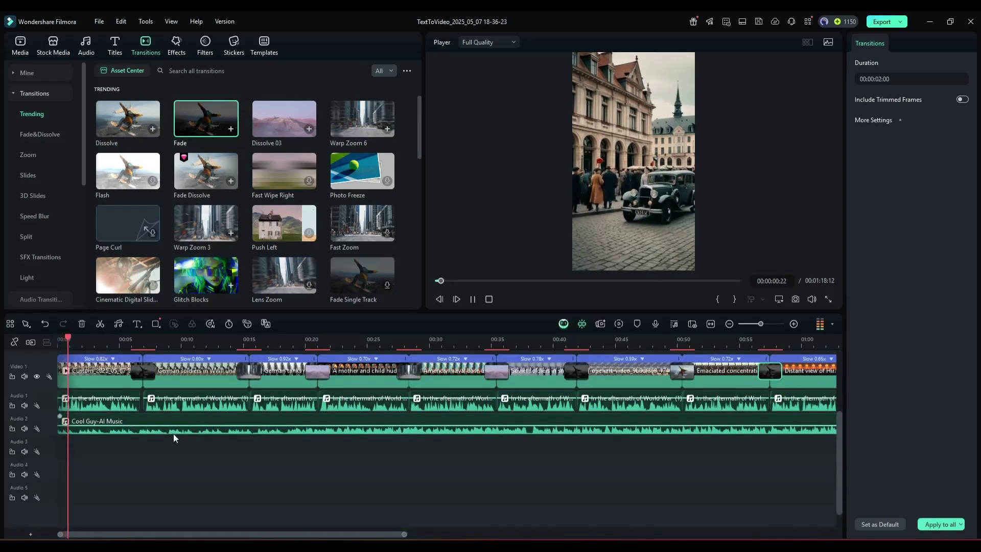
left_click(186, 438)
left_click(133, 368)
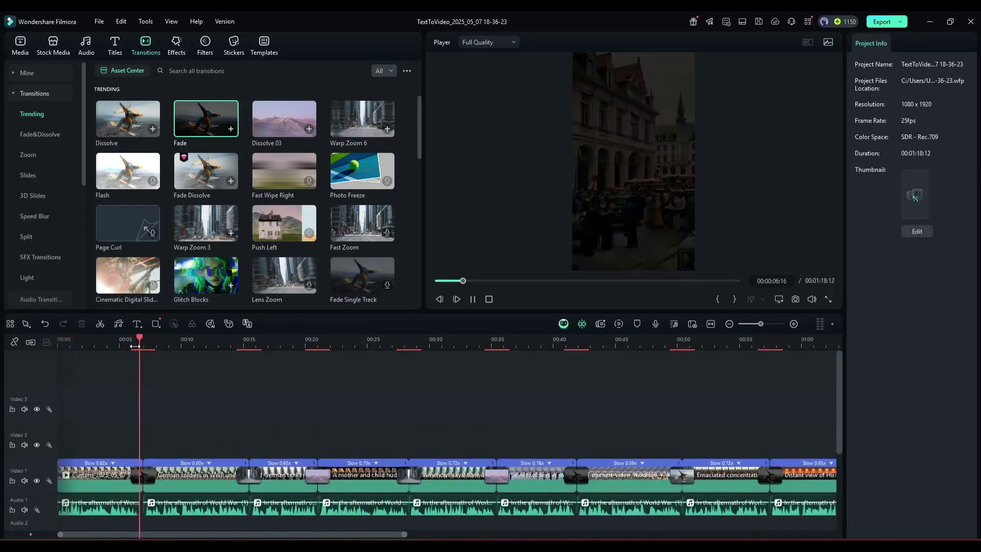
- Generate background music for the video with Smart BGM Generation
left_click(86, 45)
scroll(170, 228, "down", 5)
scroll(170, 228, "up", 10)
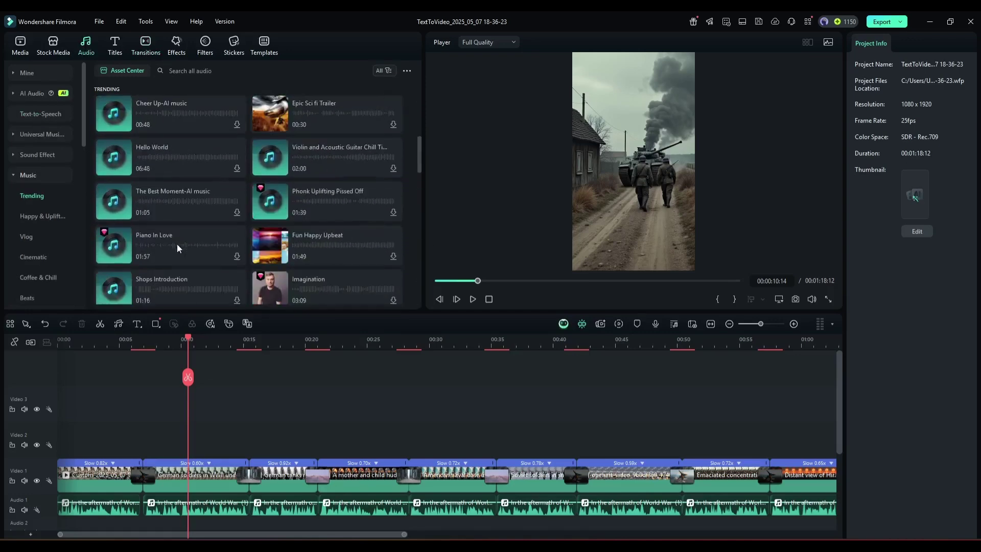
left_click(210, 323)
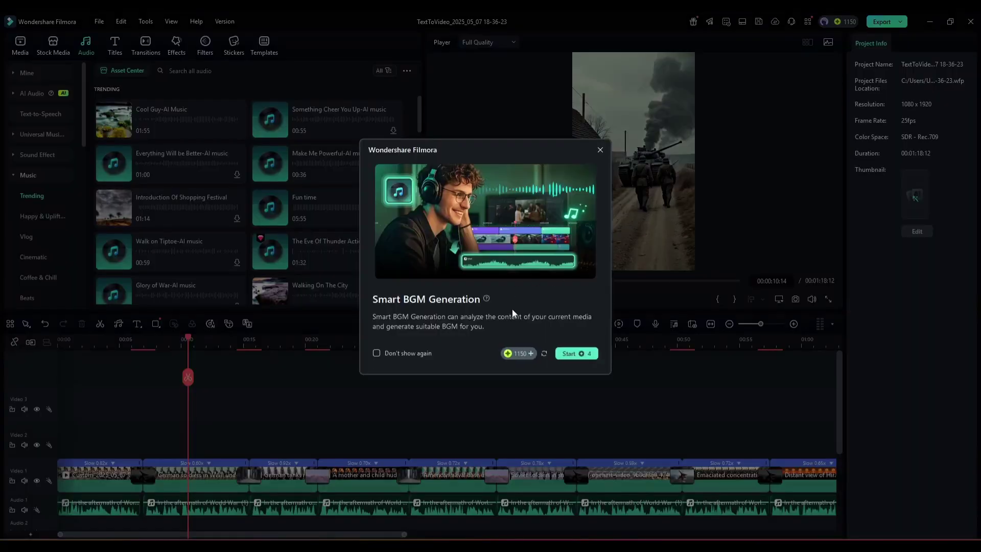
left_click(571, 352)
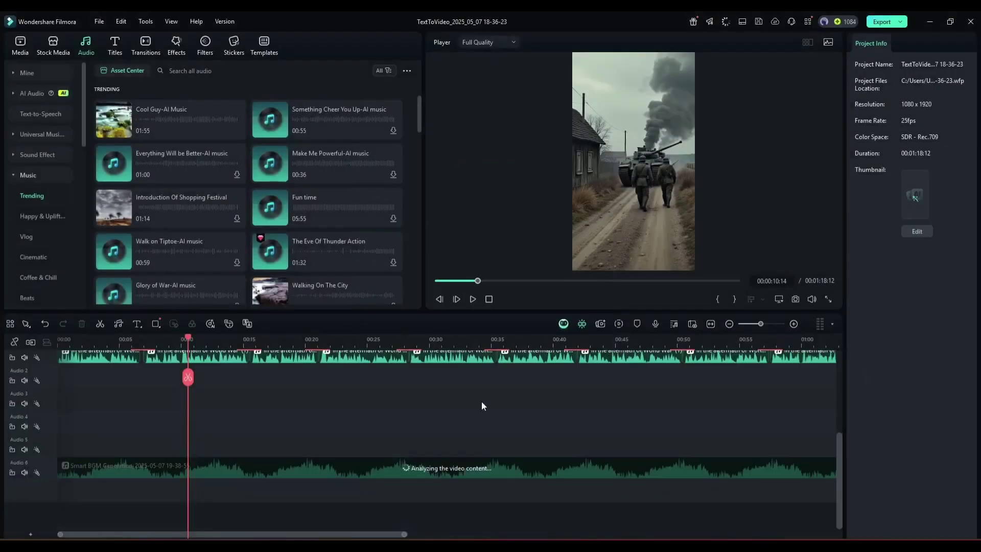
scroll(314, 445, "up", 1)
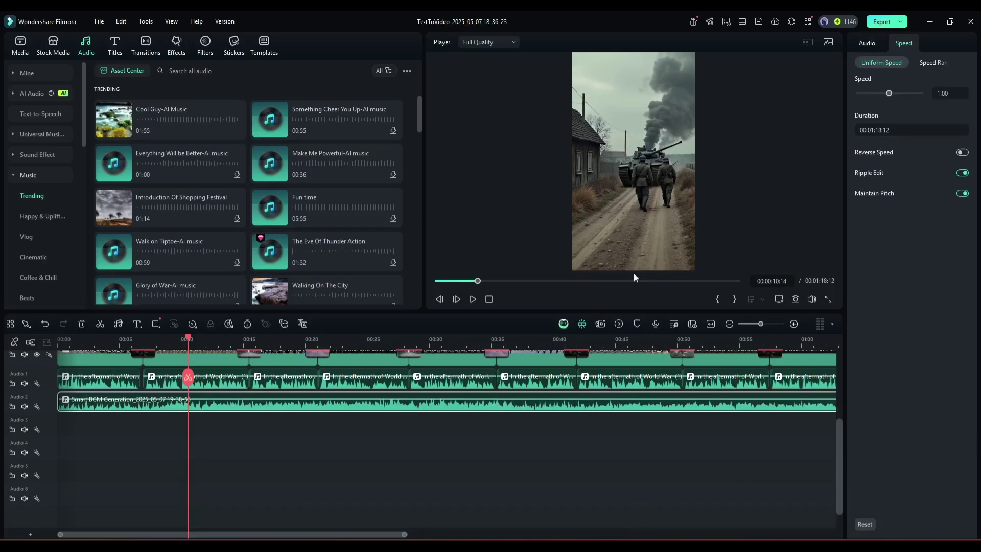
- Lower the generated music track's volume to -17.70 dB
left_click(725, 325)
scroll(185, 407, "up", 2)
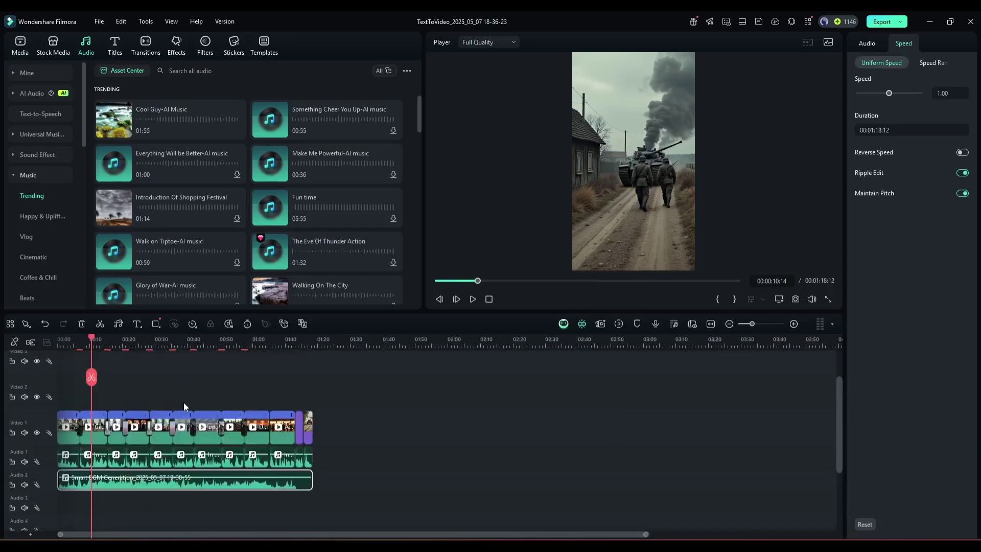
key("ctrl+z")
left_click(868, 46)
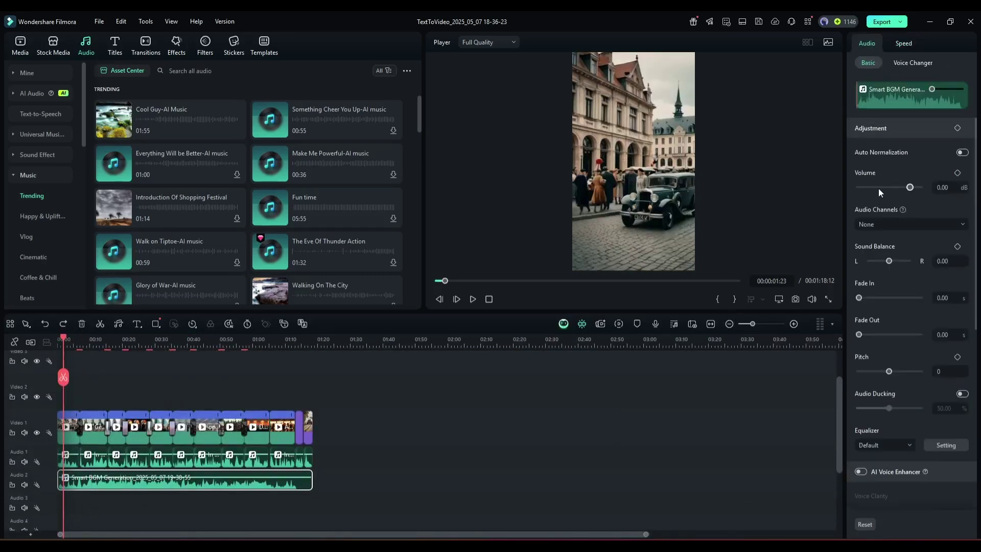
key("space")
left_click_drag(909, 187, 900, 187)
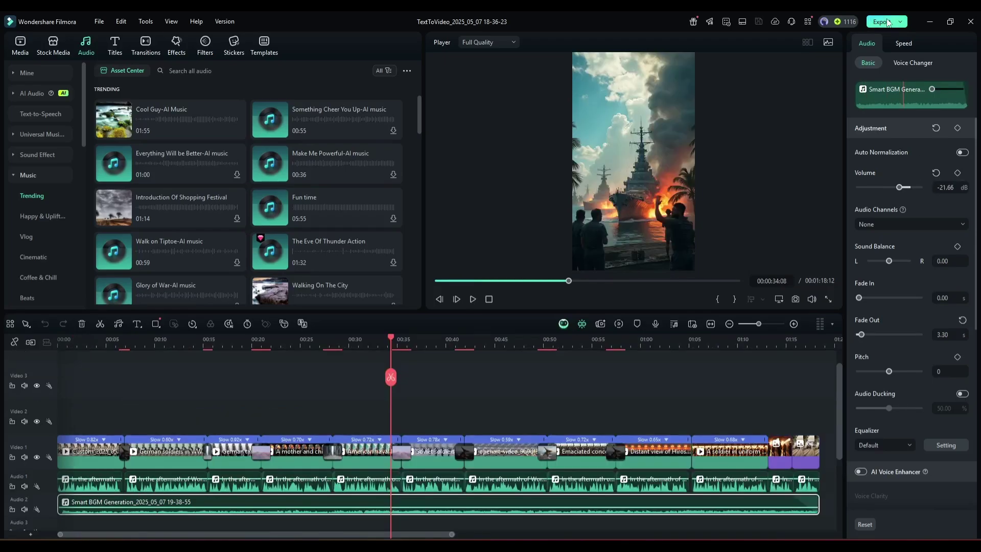
- Export the project as a 1080×1920 H.264 MP4, WorldWar II.mp4
left_click(884, 21)
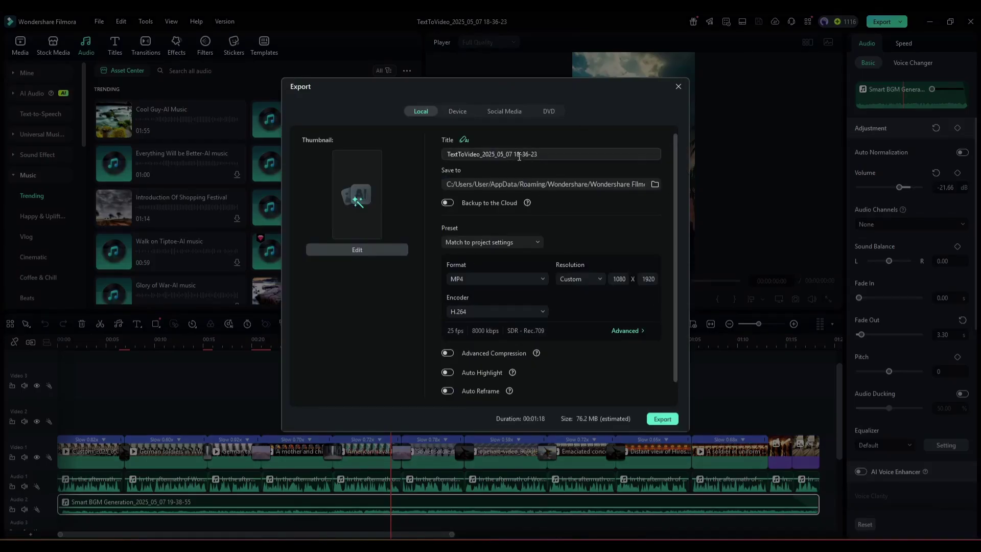
left_click(663, 418)
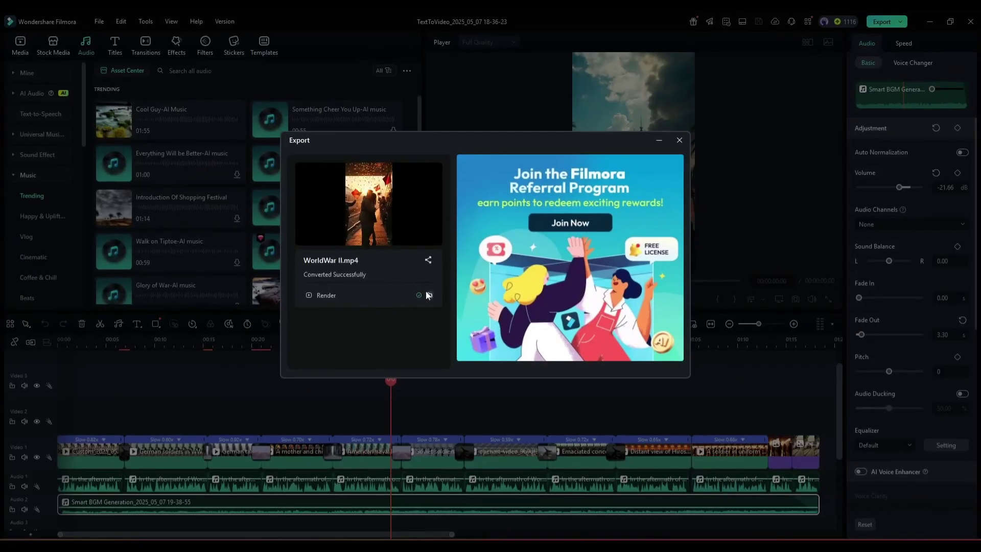
- Open the Output folder holding the exported WorldWar II.mp4
left_click(427, 294)
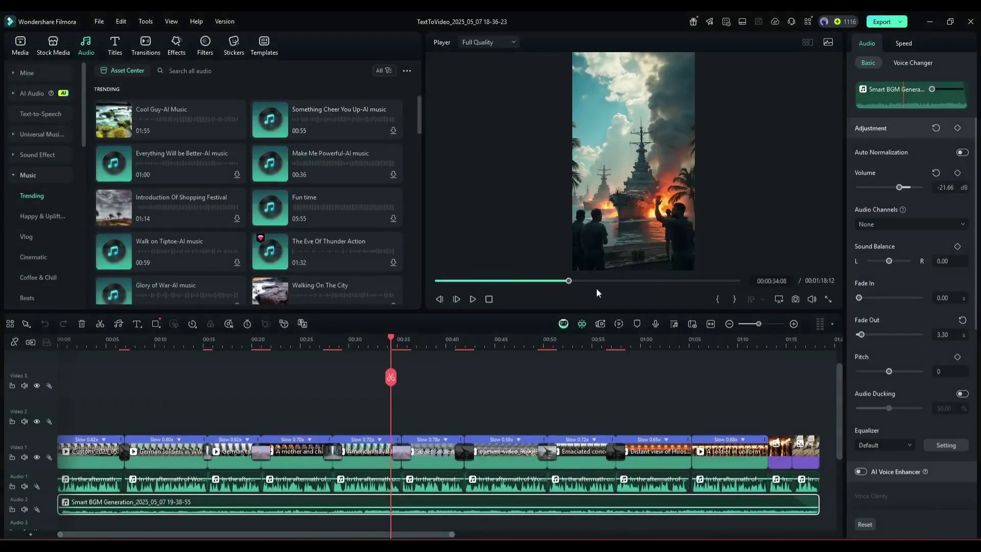
- Close the project editor and browse the start-screen Toolbox of AI tools, such as AI Text to Video
left_click(970, 23)
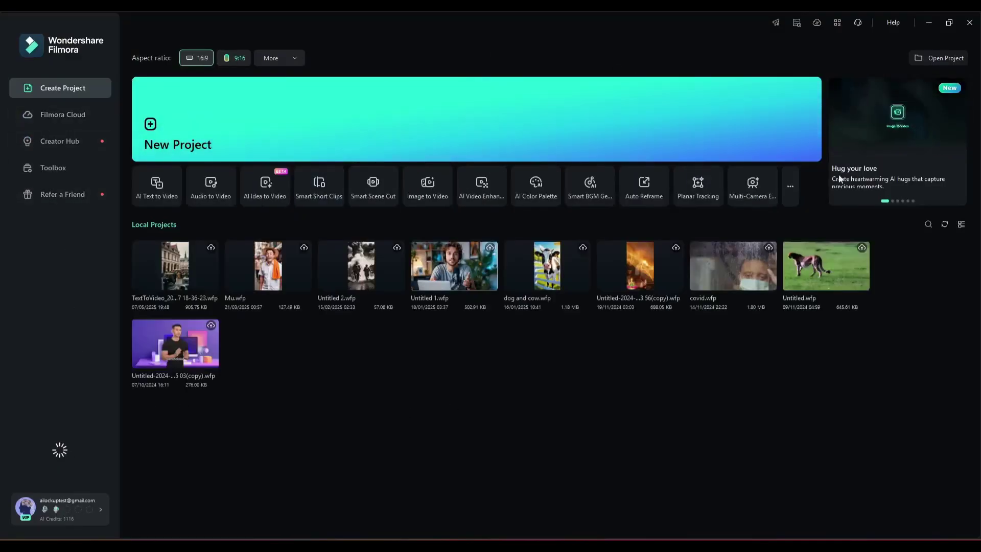
left_click(790, 186)
scroll(428, 339, "down", 1)
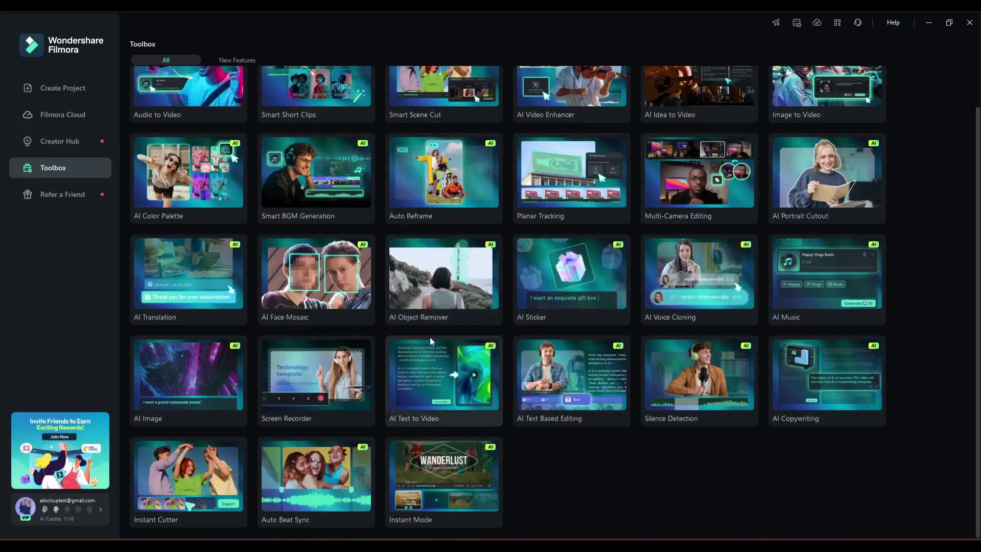
scroll(428, 338, "up", 1)
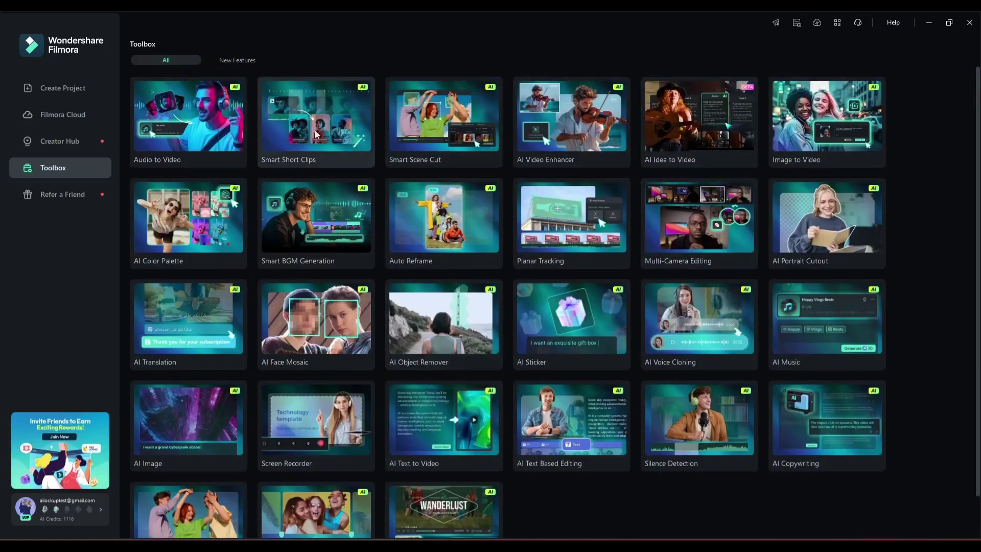
scroll(189, 327, "down", 1)
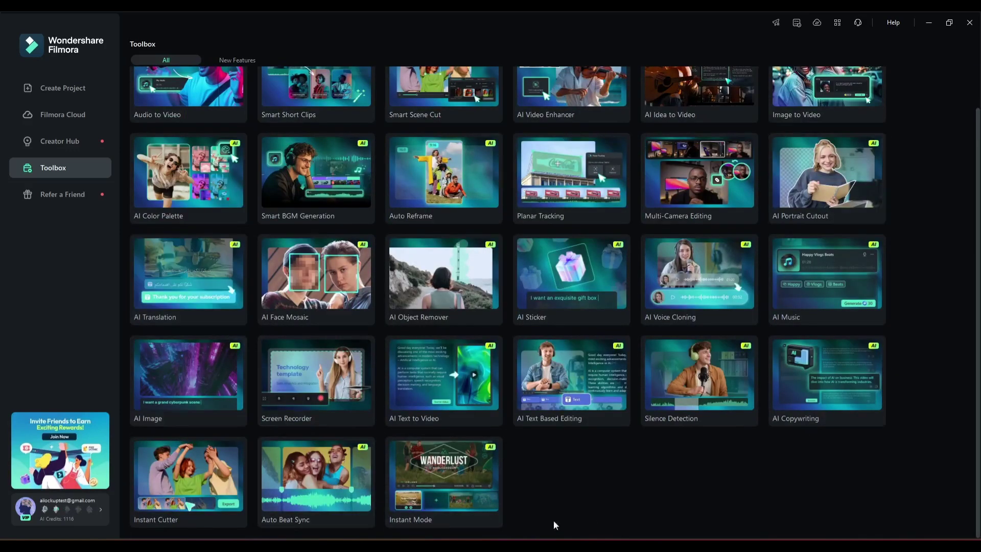